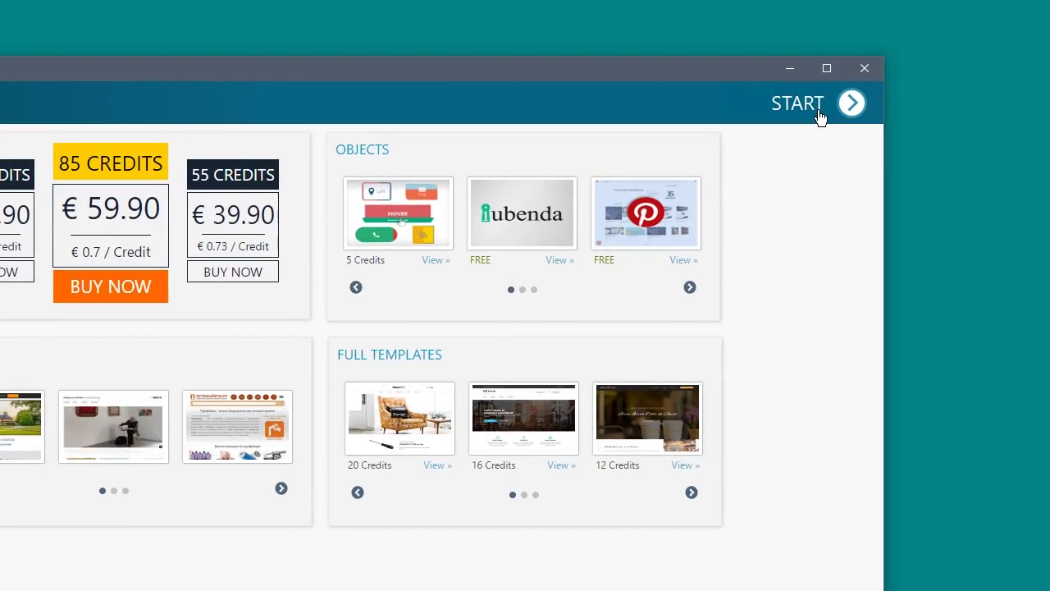
Start a new project and browse the template categories down to Online Store
click(895, 69)
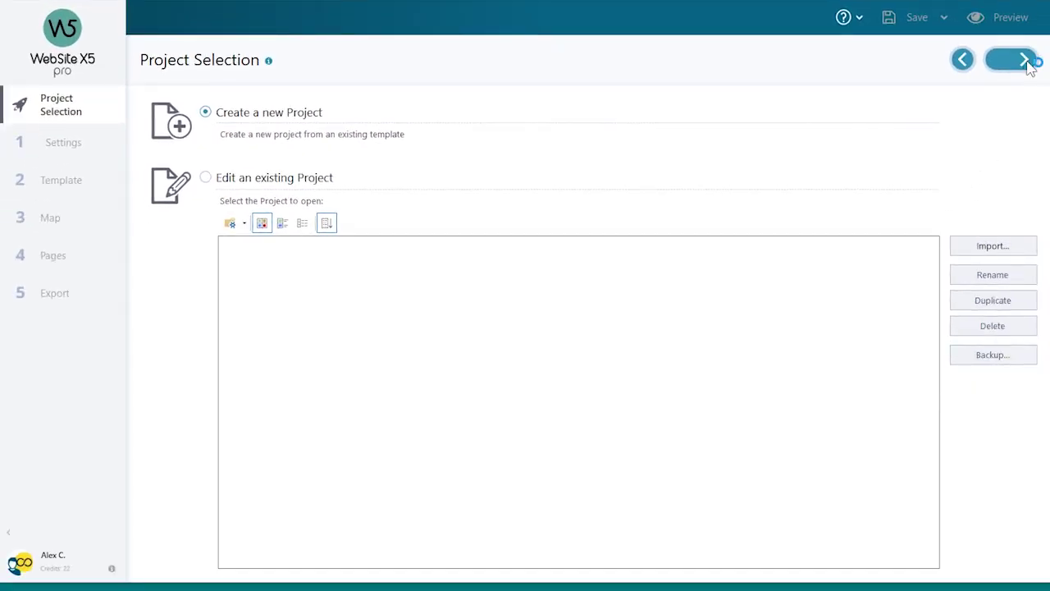
click(1027, 63)
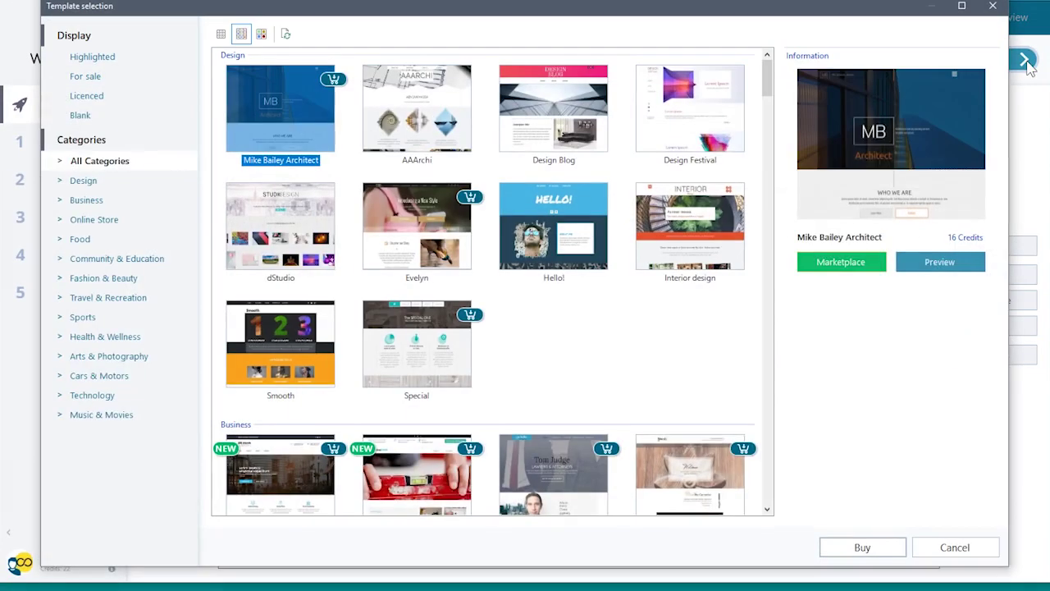
scroll(769, 122, down, 5)
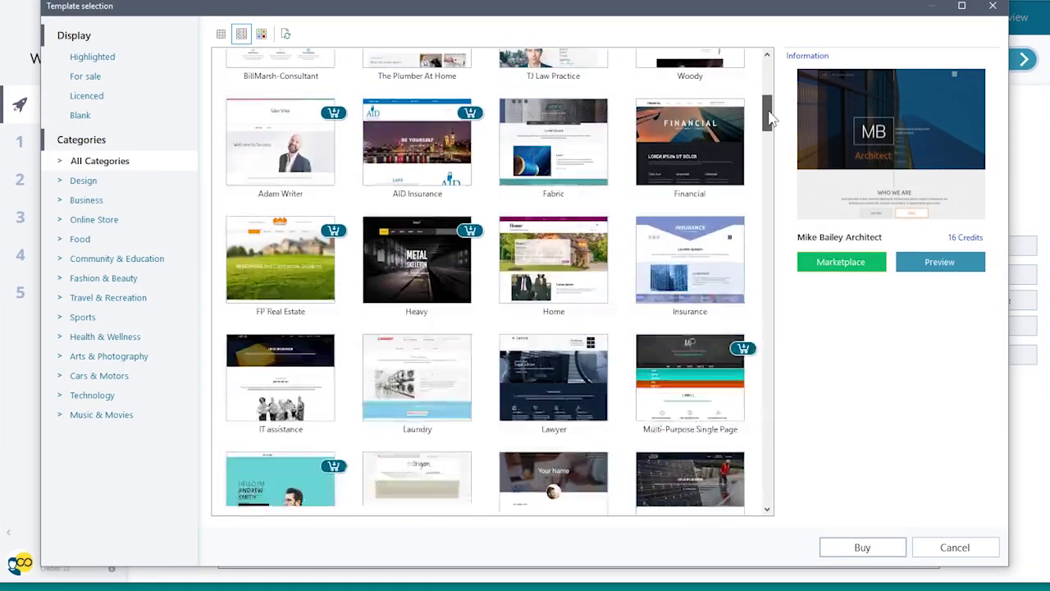
scroll(769, 122, down, 2)
click(80, 343)
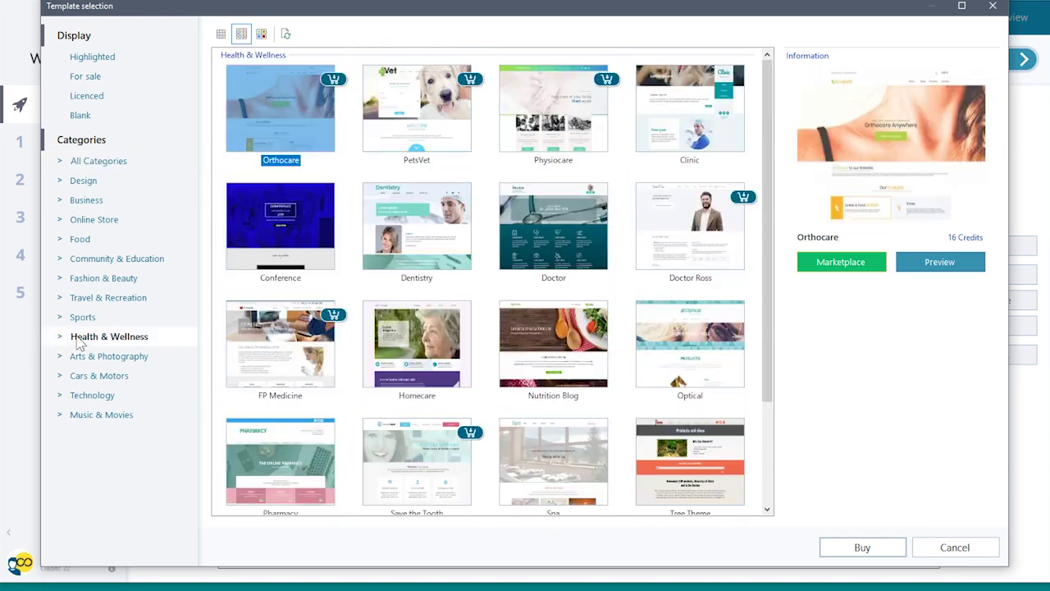
click(82, 362)
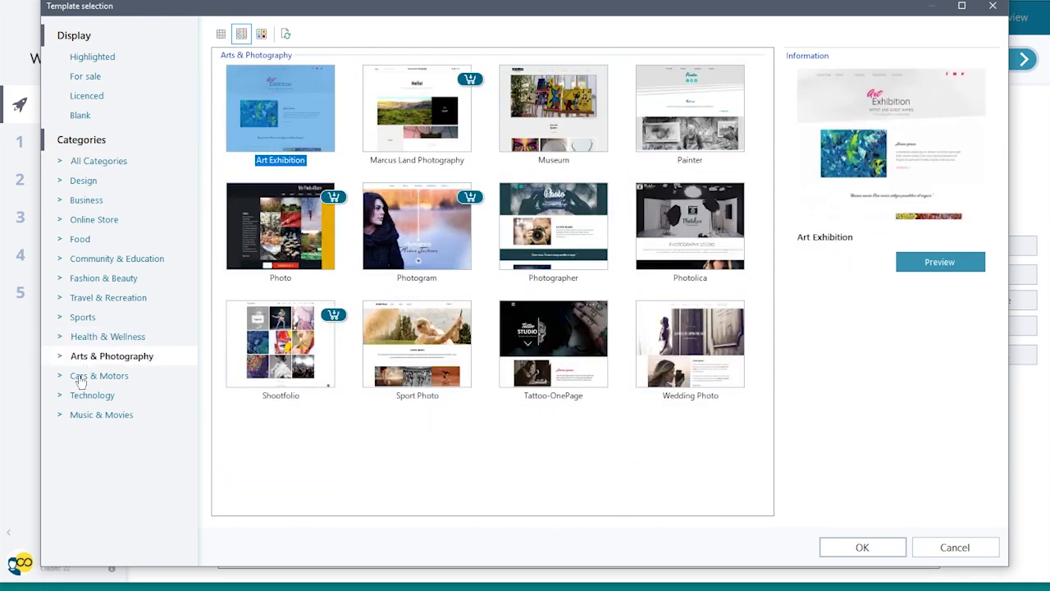
click(81, 381)
click(82, 240)
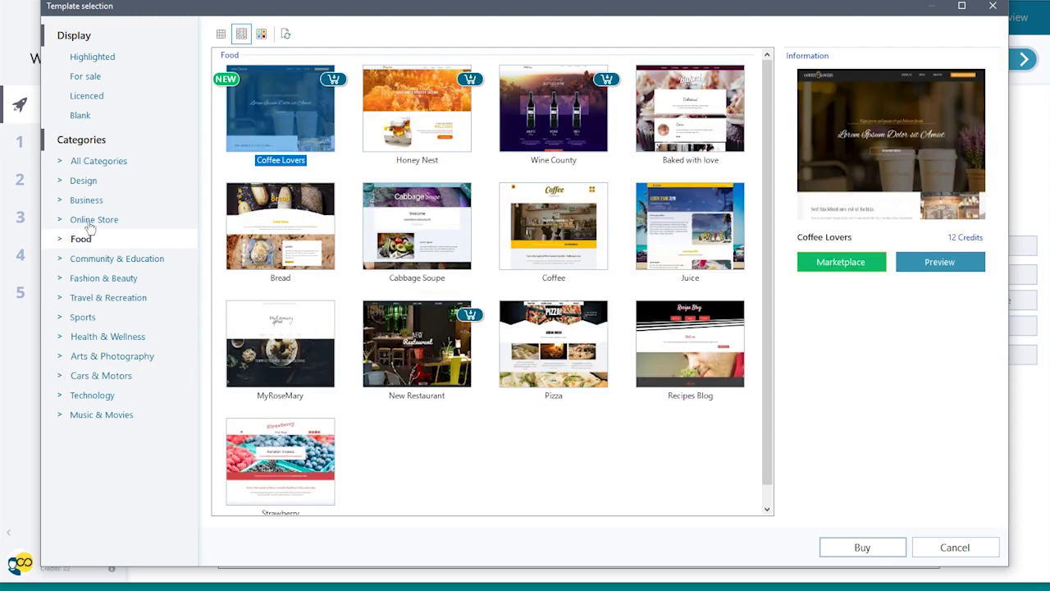
click(92, 220)
Pick the T-shirt template, preview it full-size, and confirm it for the project
drag(768, 195, 772, 296)
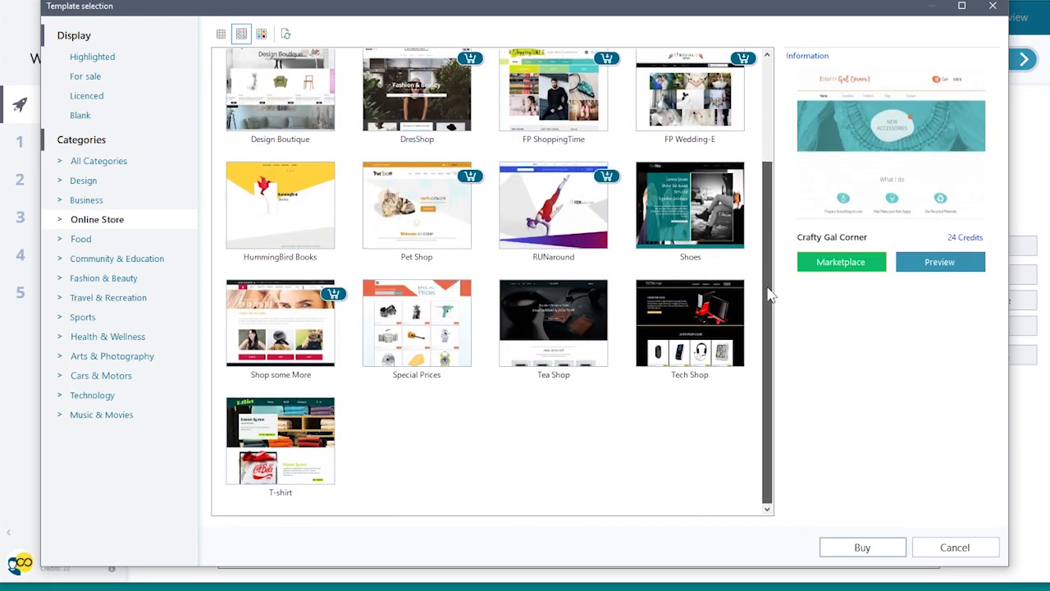
click(265, 456)
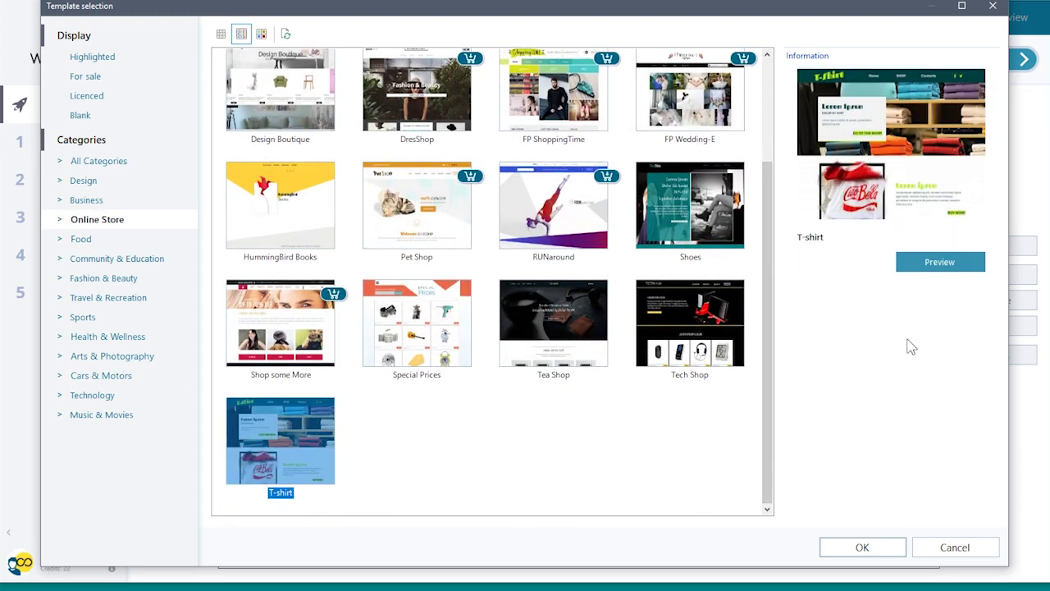
click(939, 262)
mouse_move(1002, 141)
mouse_down()
mouse_move(1001, 294)
mouse_move(1003, 123)
mouse_up()
click(980, 37)
click(864, 545)
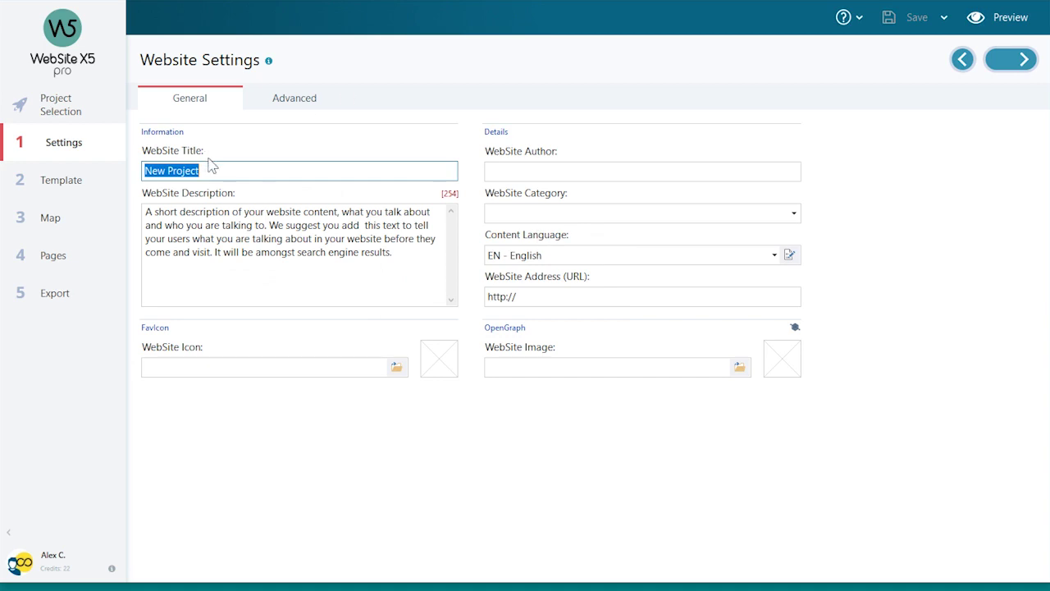
Enter 'My Website' as the site title and 'Me' as the author
text(My Website)
click(525, 171)
text(Me)
click(541, 300)
text(example.com)
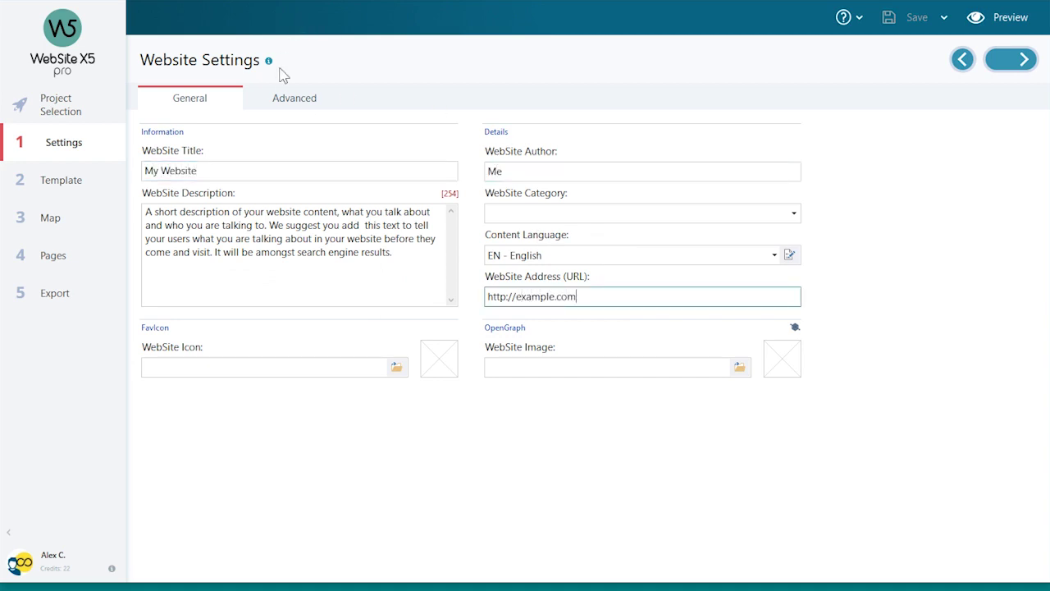
Switch Website Settings to the Advanced section with Blog, Shopping Cart and Entry Page
click(280, 101)
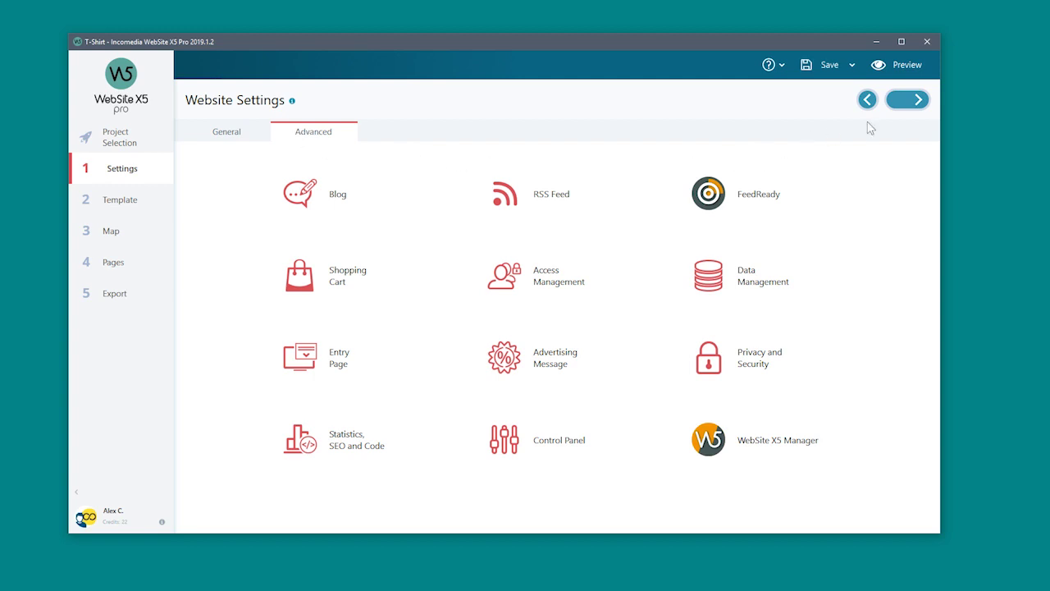
In Template Content, replace the header title 'T-Shirt' with 'My Site'
click(902, 107)
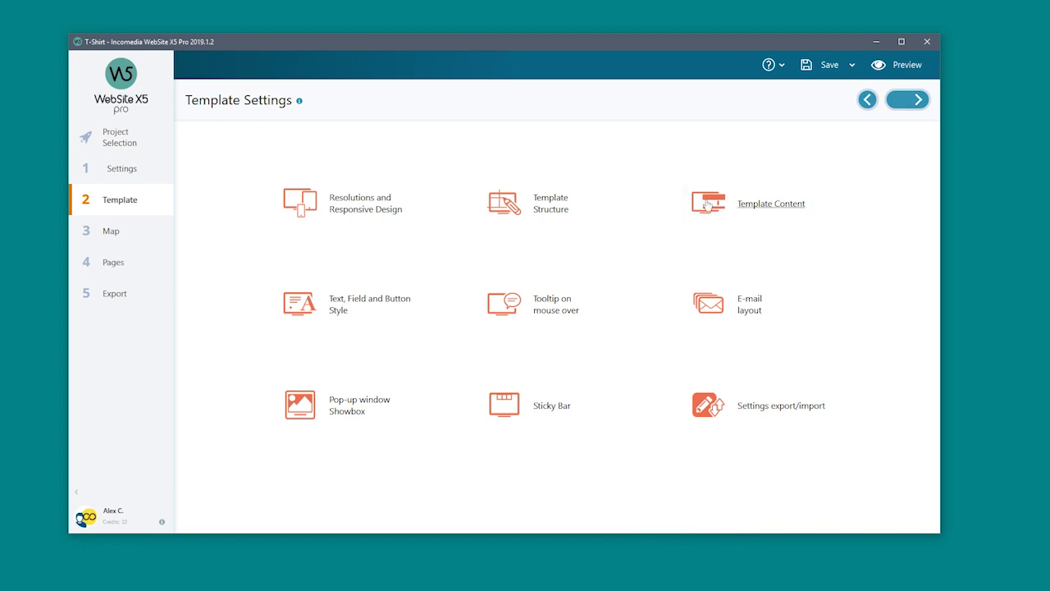
click(705, 205)
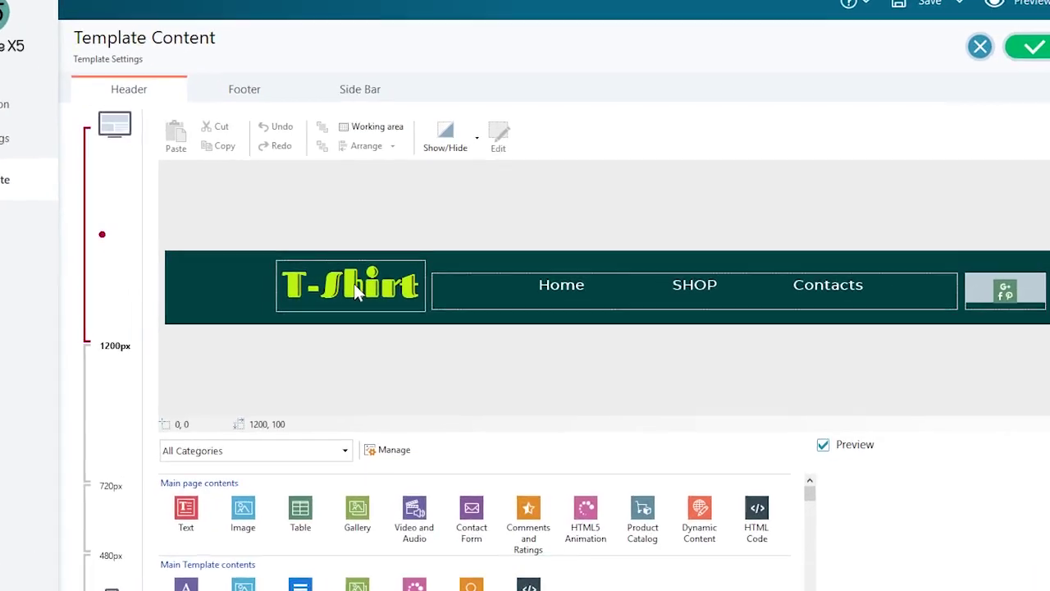
double_click(398, 281)
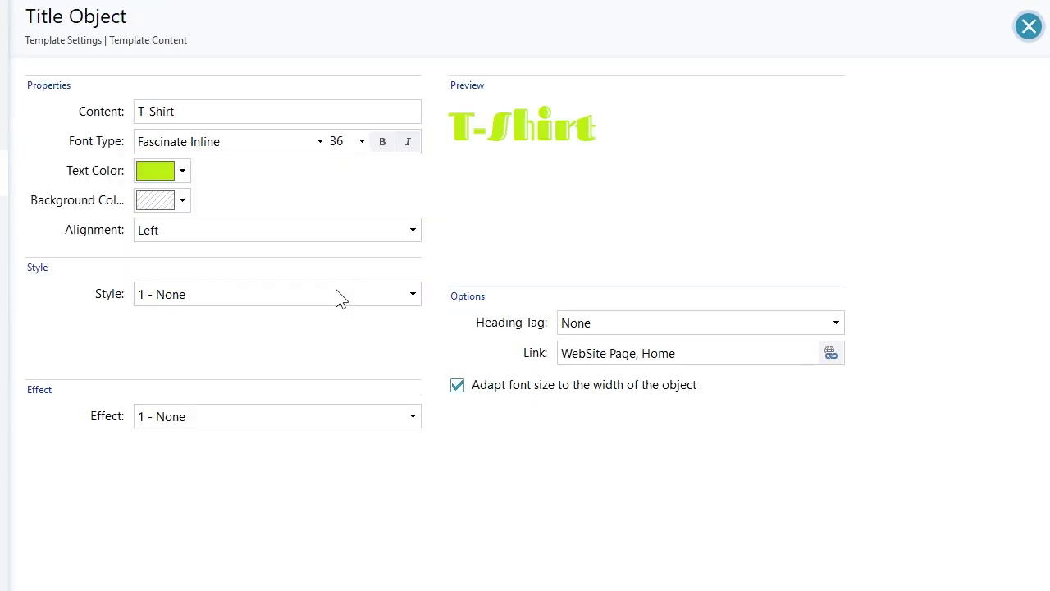
drag(214, 110, 109, 105)
text(My)
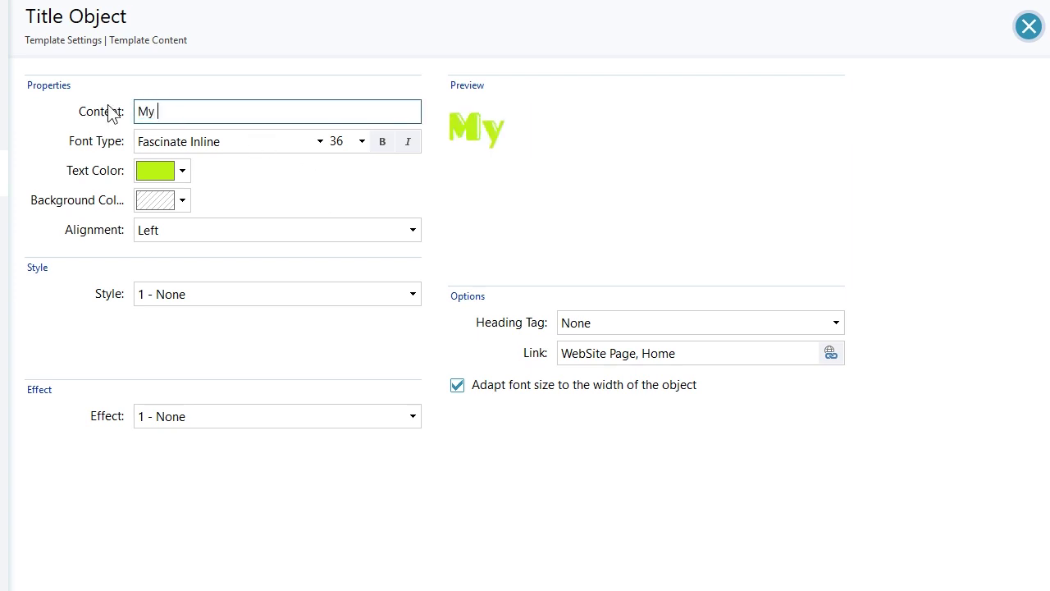
text( Site)
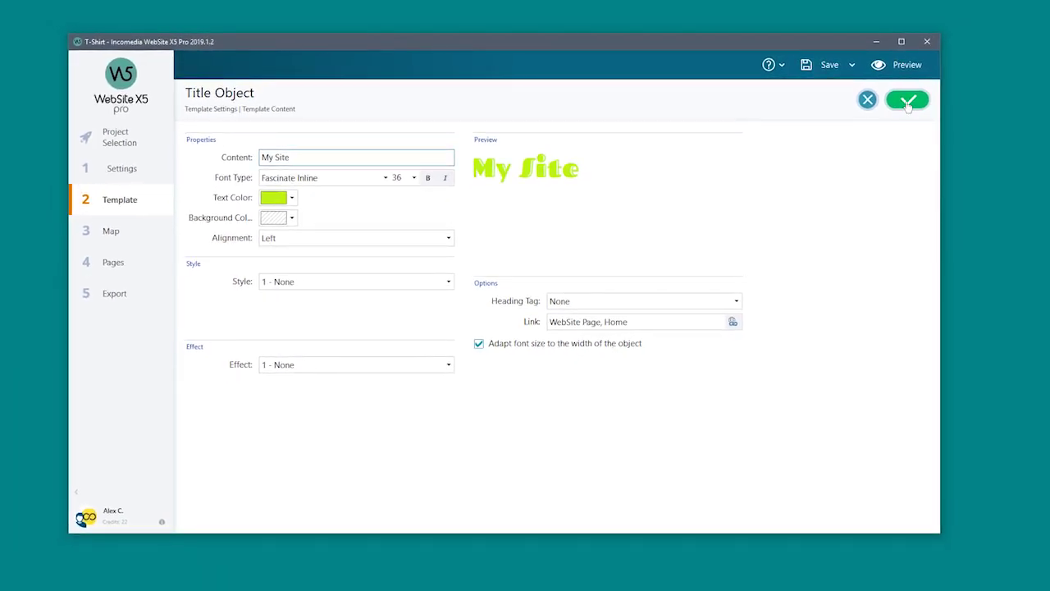
click(909, 102)
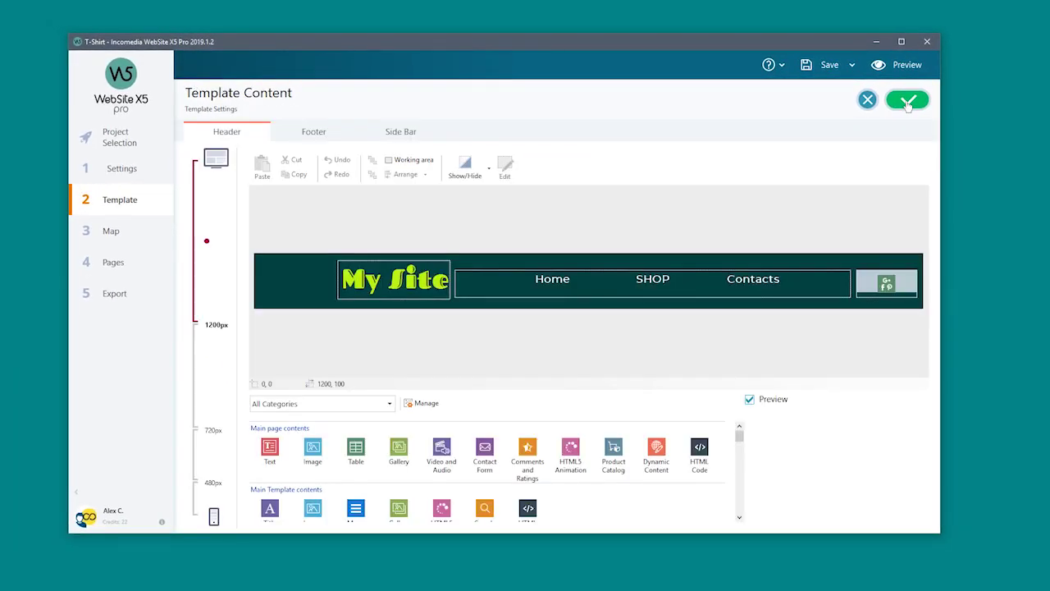
Add an image object to the header's left loaded with logo_big.png
drag(313, 452, 301, 290)
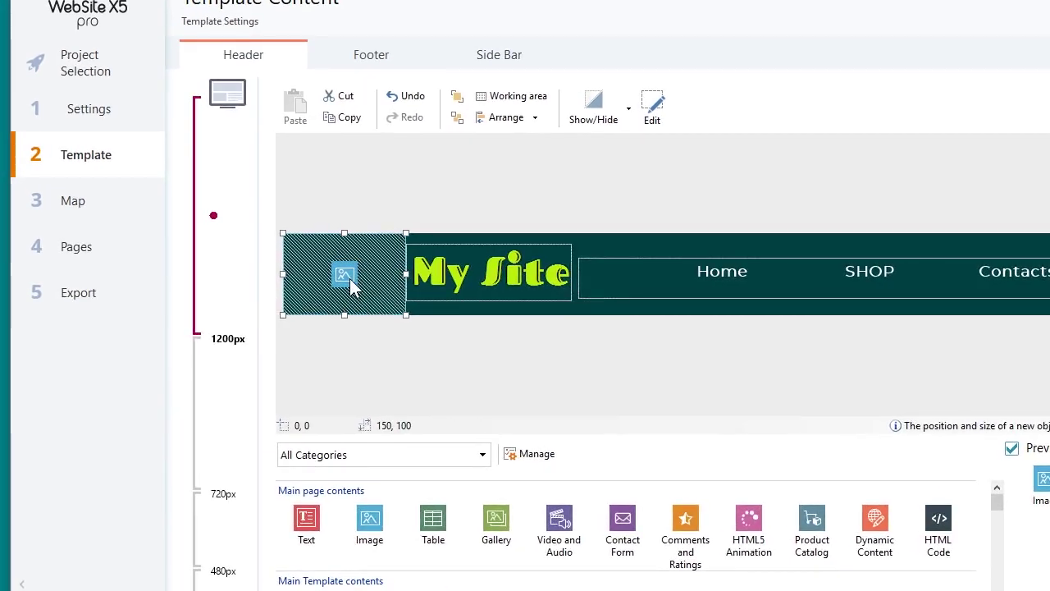
double_click(344, 281)
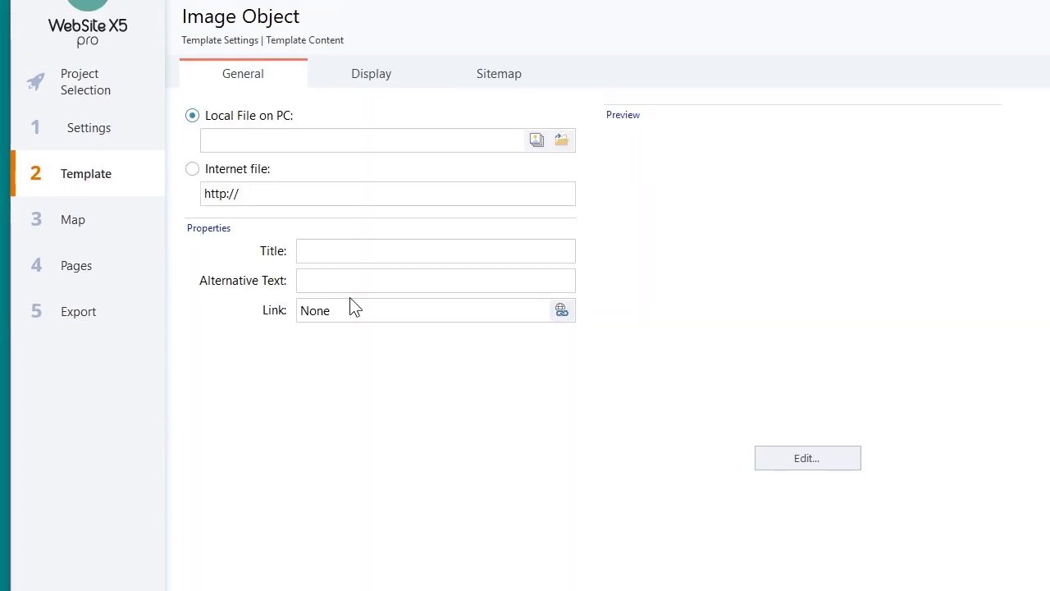
click(563, 141)
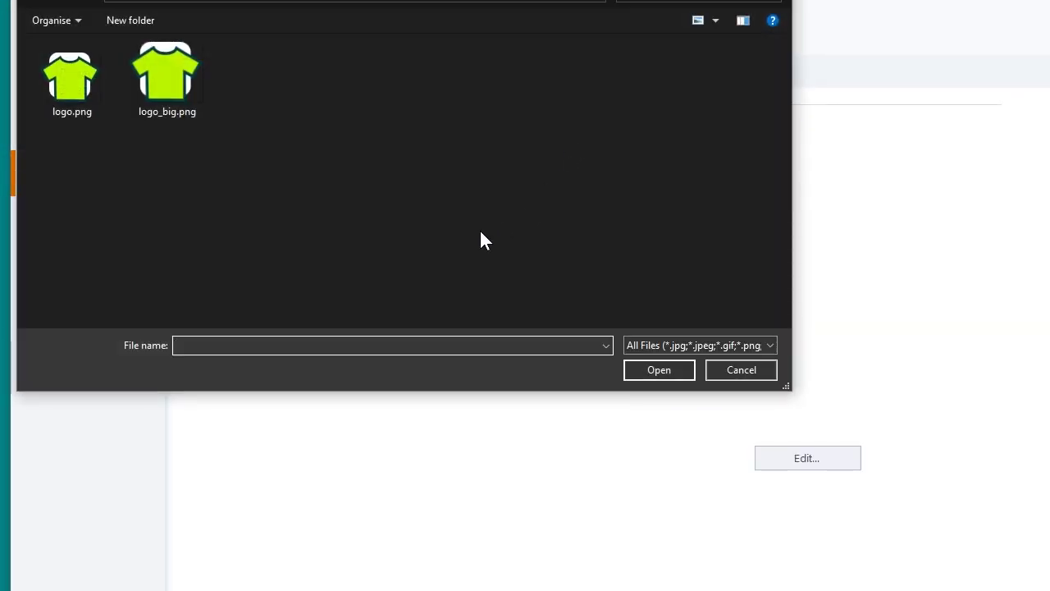
click(186, 92)
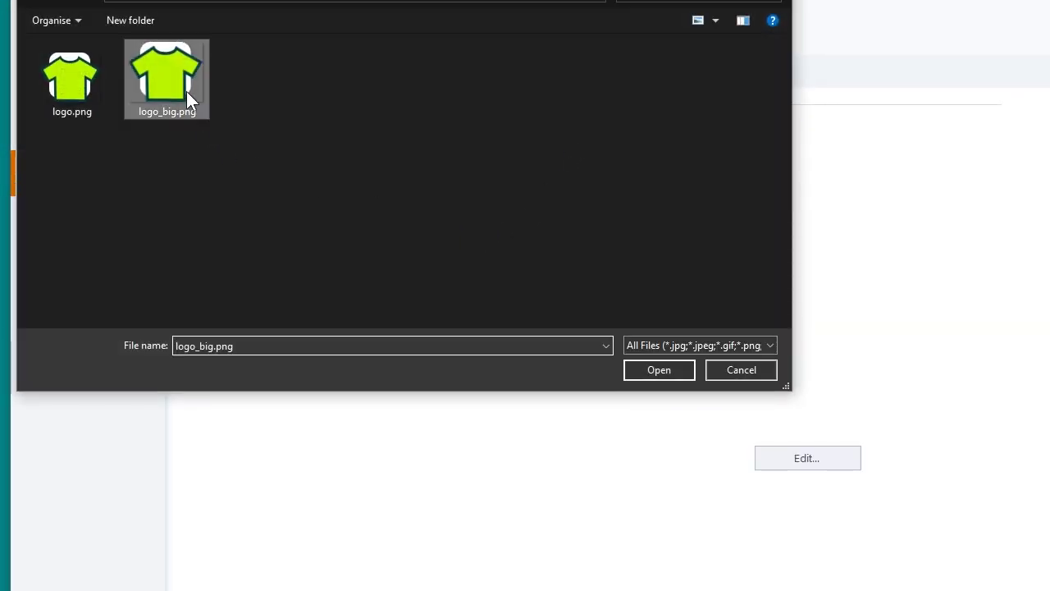
click(659, 370)
click(907, 101)
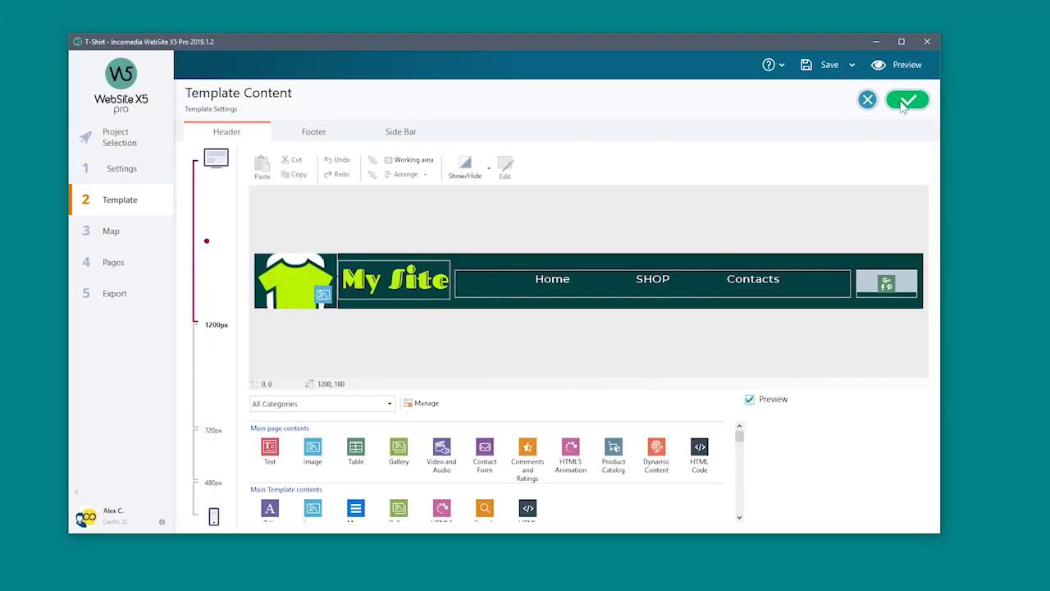
Resize the header logo to 100×80 and move it to position 30,10
click(295, 296)
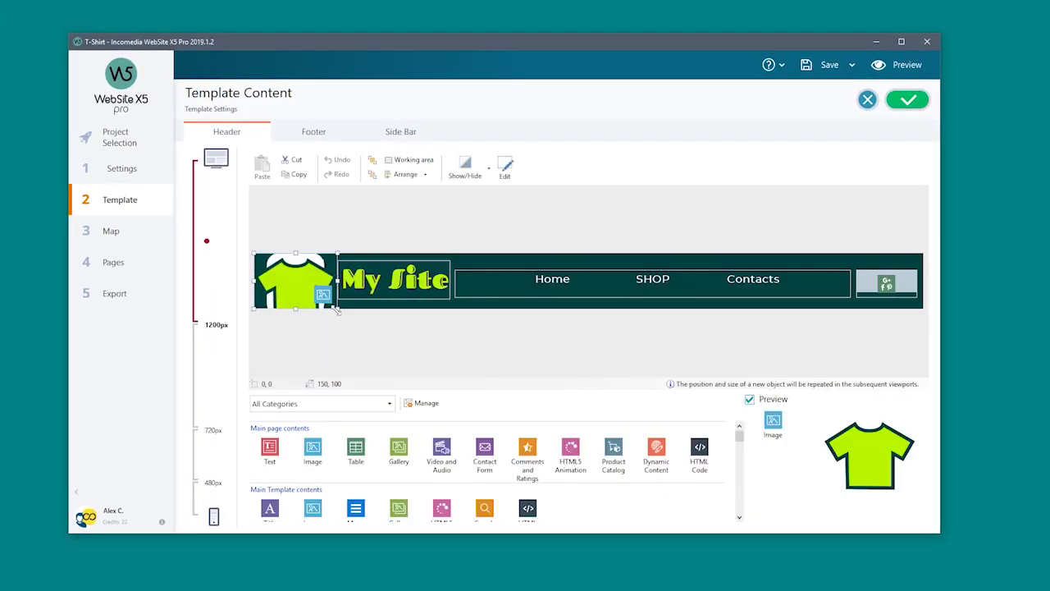
drag(337, 310, 310, 297)
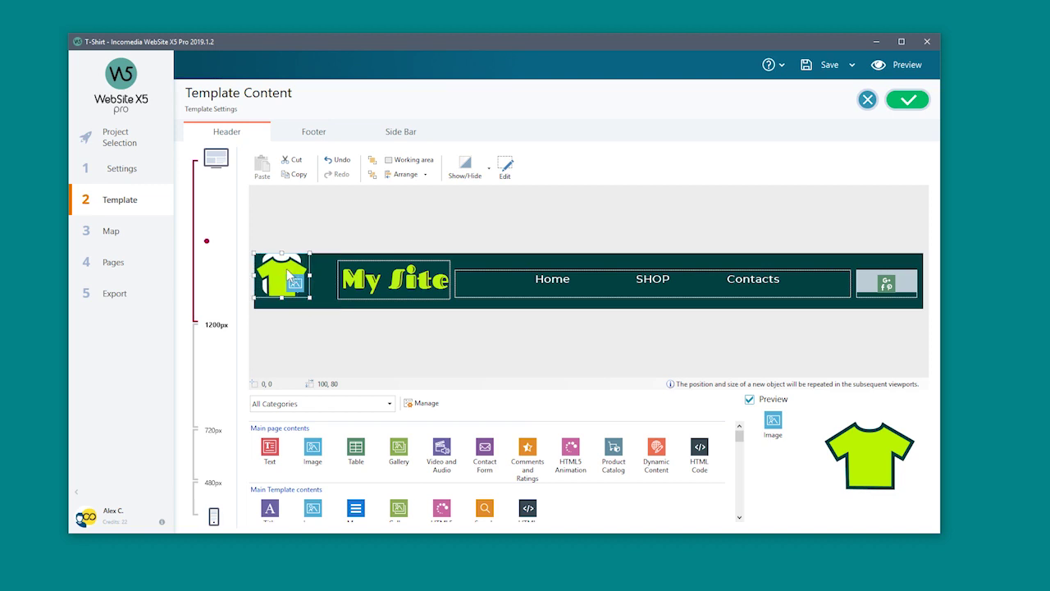
drag(287, 274, 304, 280)
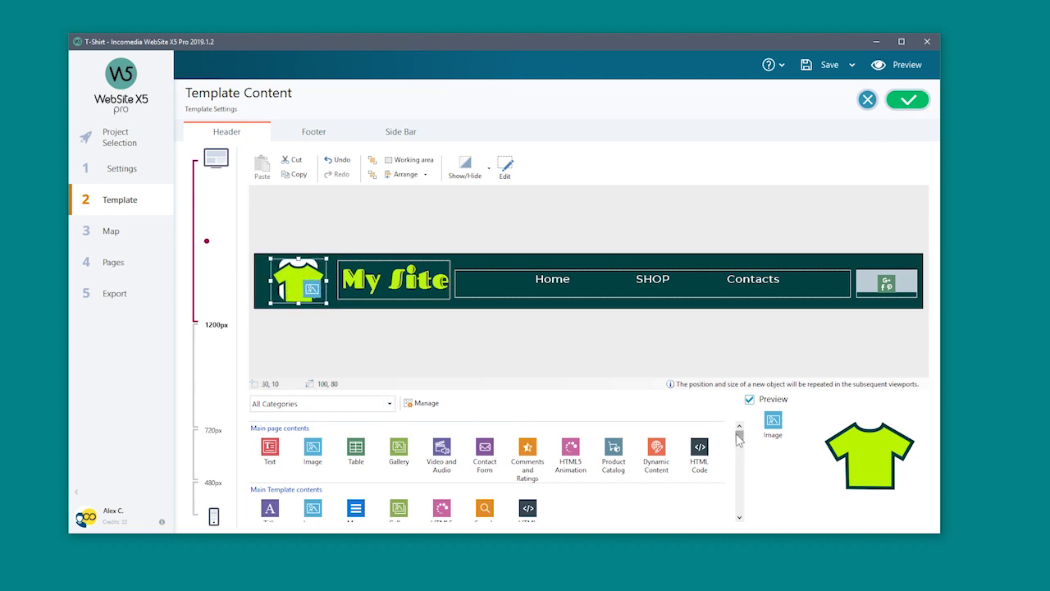
drag(739, 439, 729, 443)
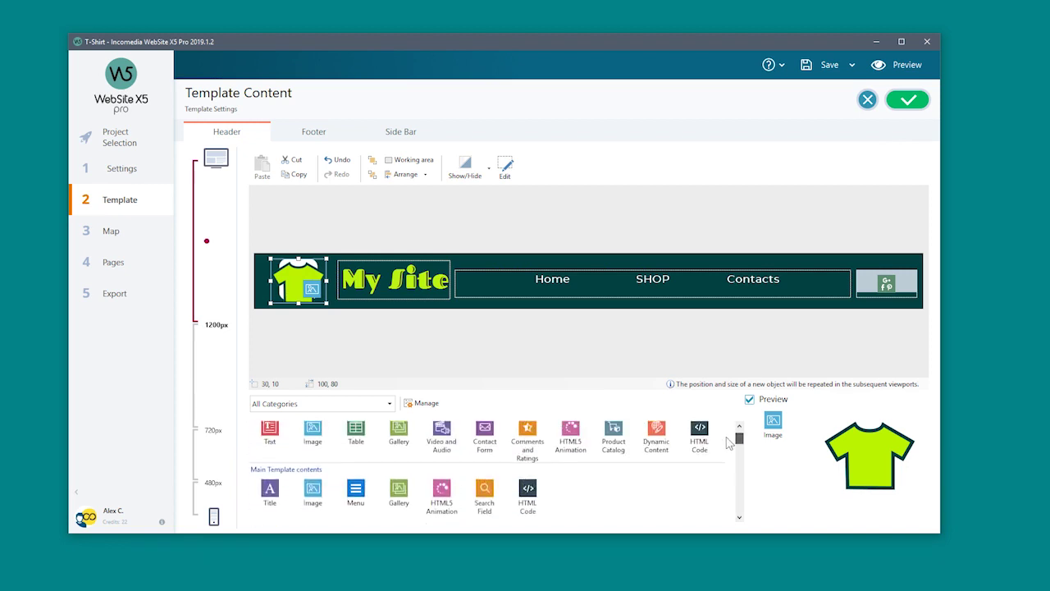
scroll(729, 444, up, 1)
Make the scroll-to-top button visible using the black diamond style
click(907, 100)
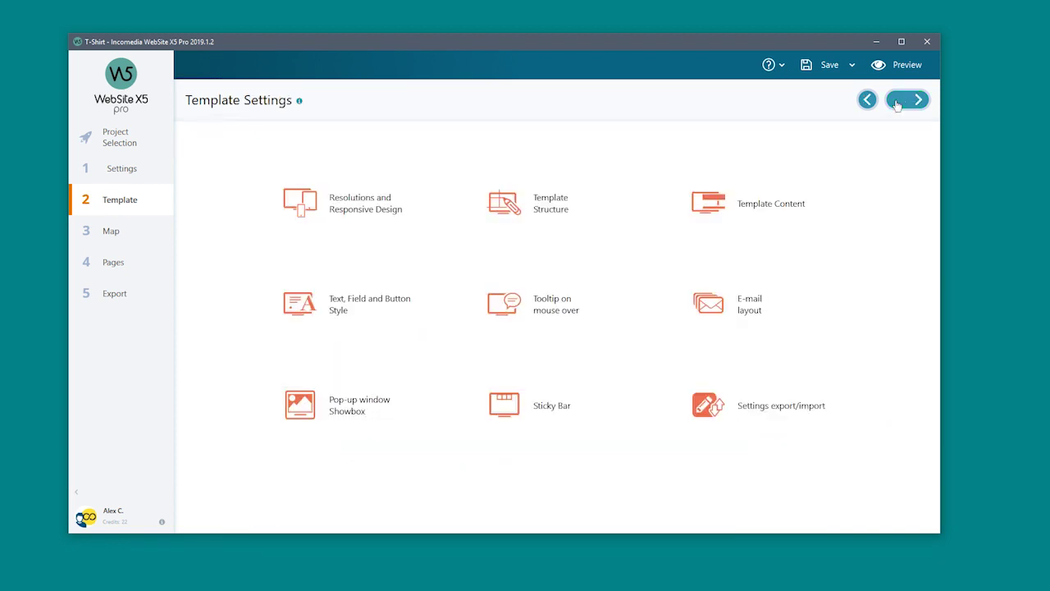
click(356, 303)
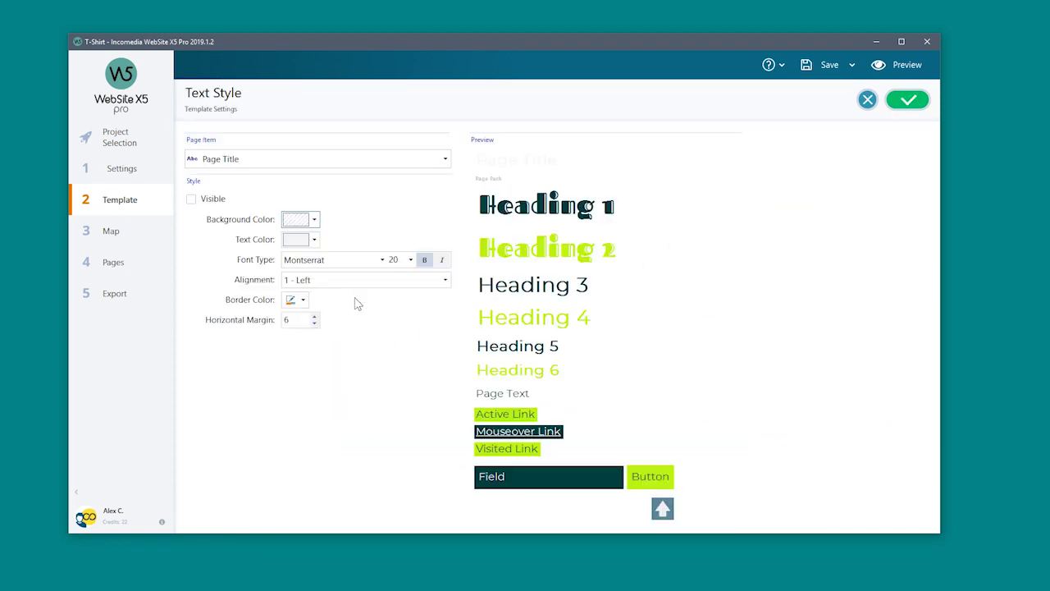
click(668, 512)
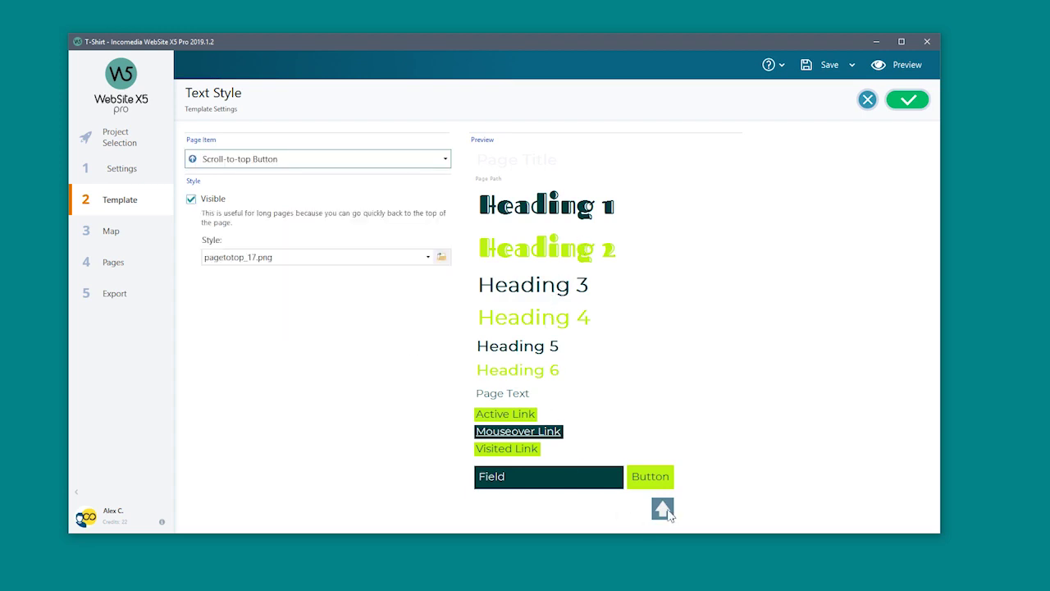
click(427, 259)
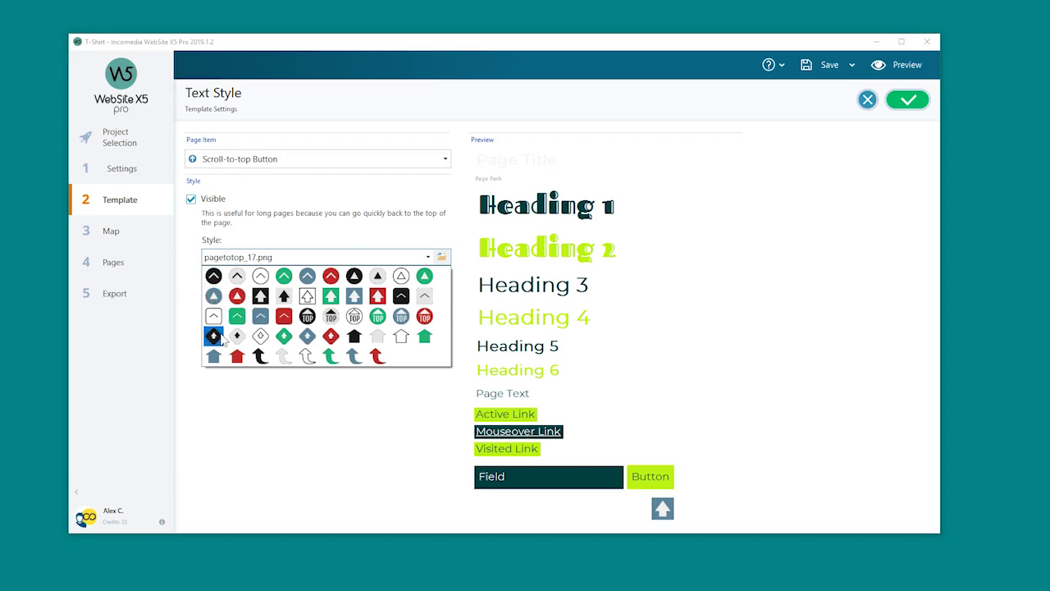
click(214, 335)
click(912, 105)
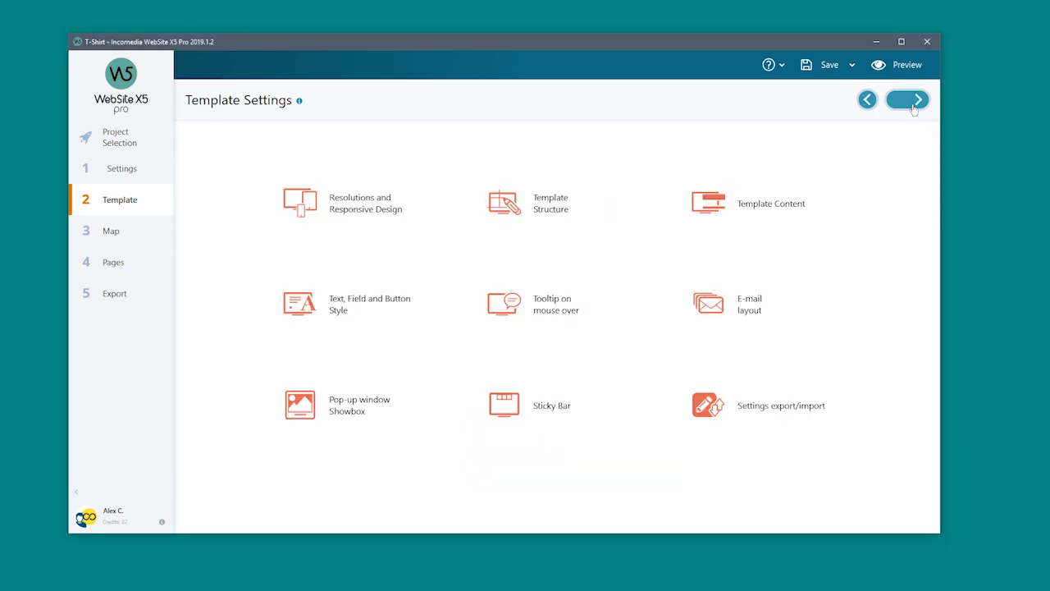
click(907, 65)
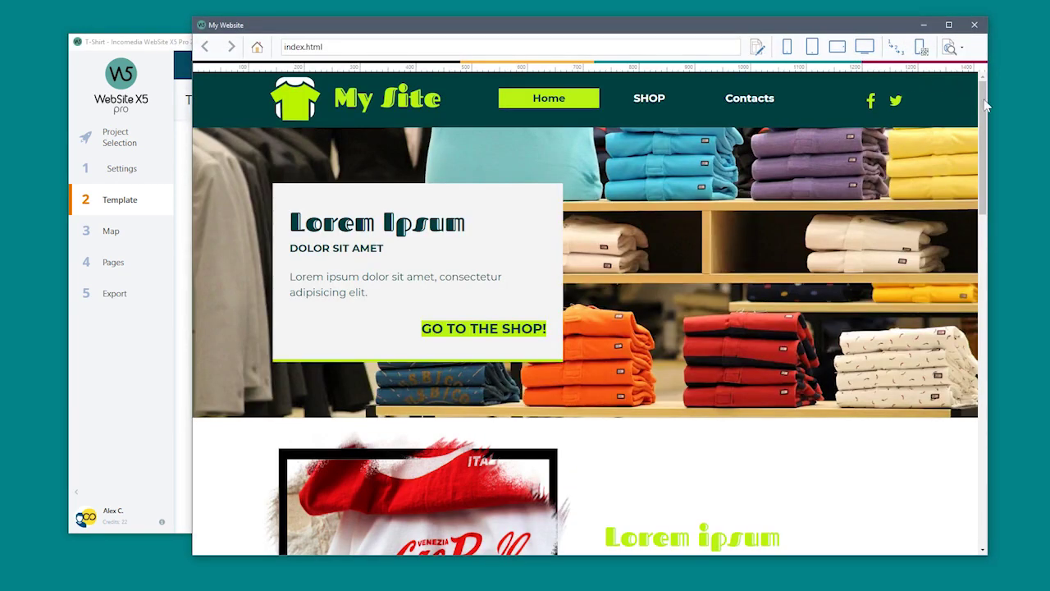
drag(986, 105, 973, 257)
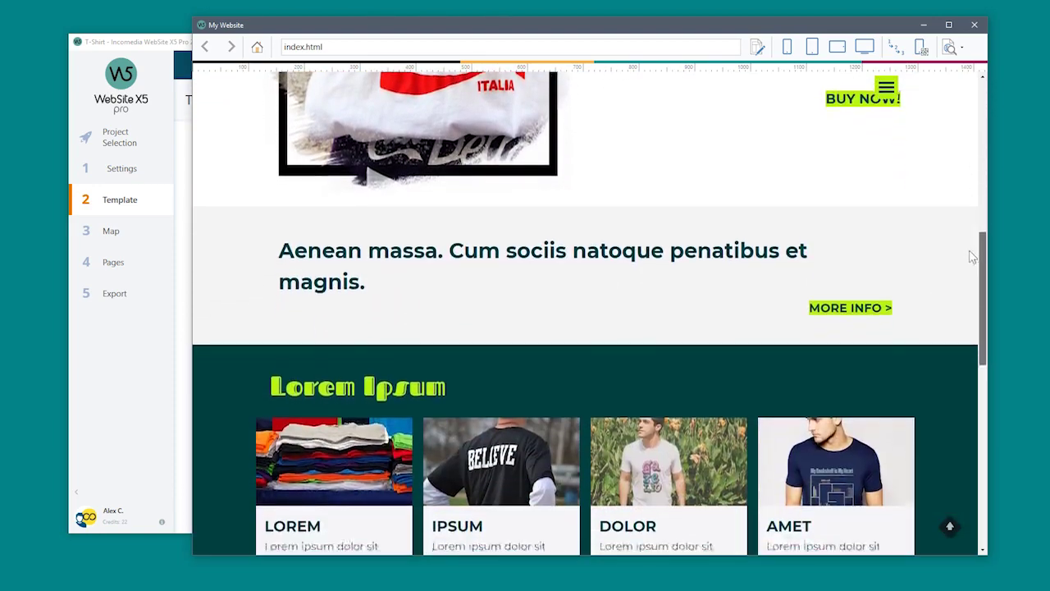
click(951, 526)
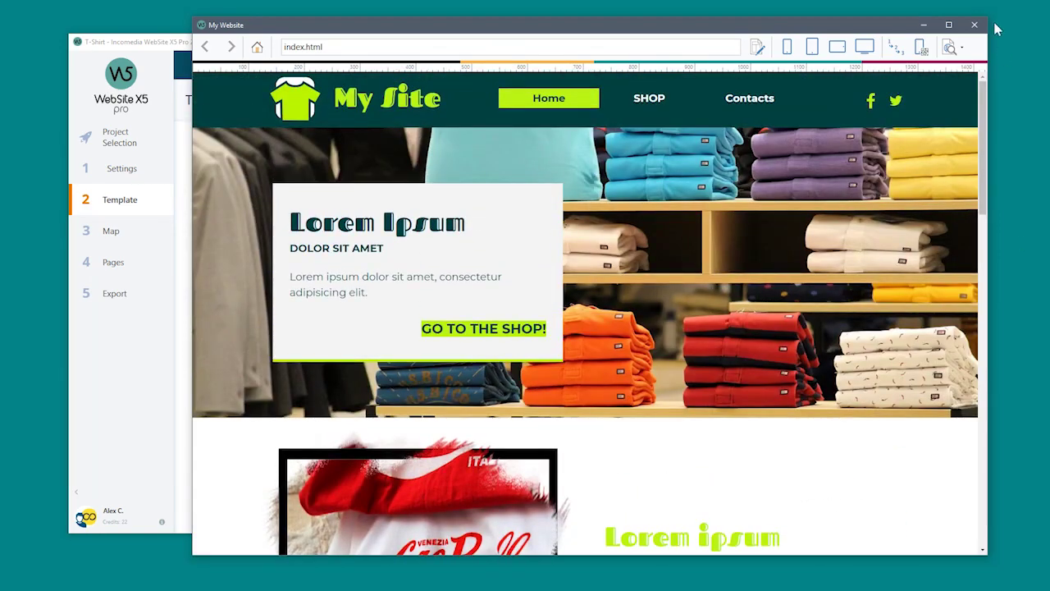
click(975, 25)
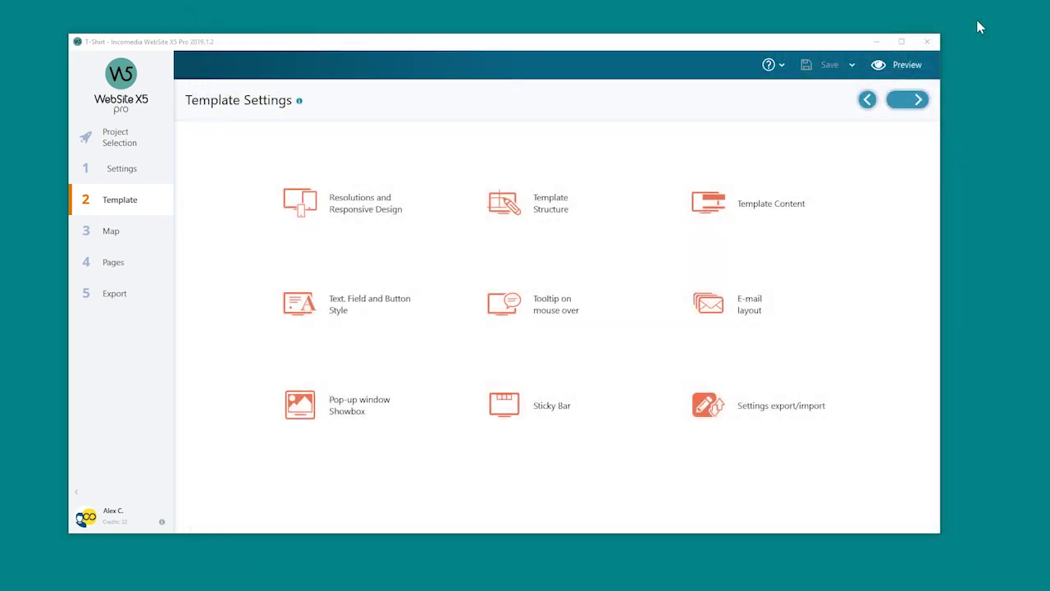
In the sitemap, add a new page, a Level 11 folder, and two pages inside it
click(110, 231)
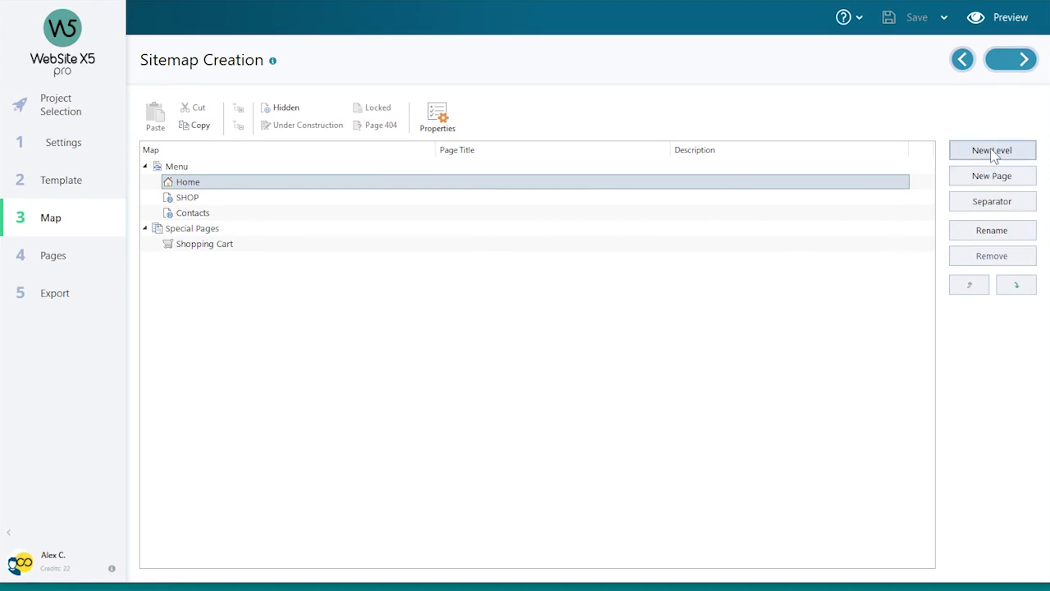
click(993, 183)
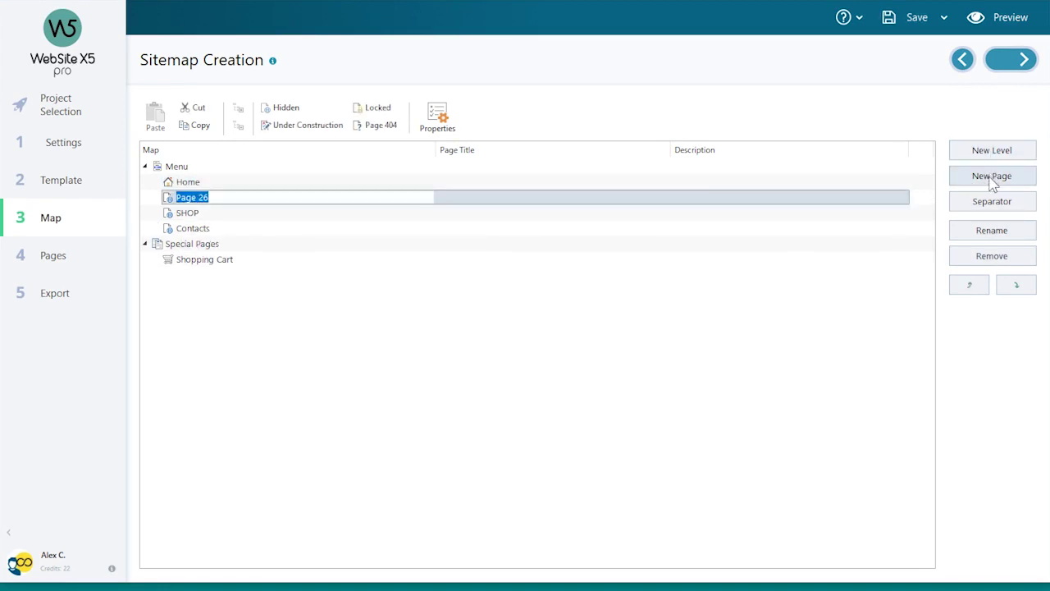
click(994, 156)
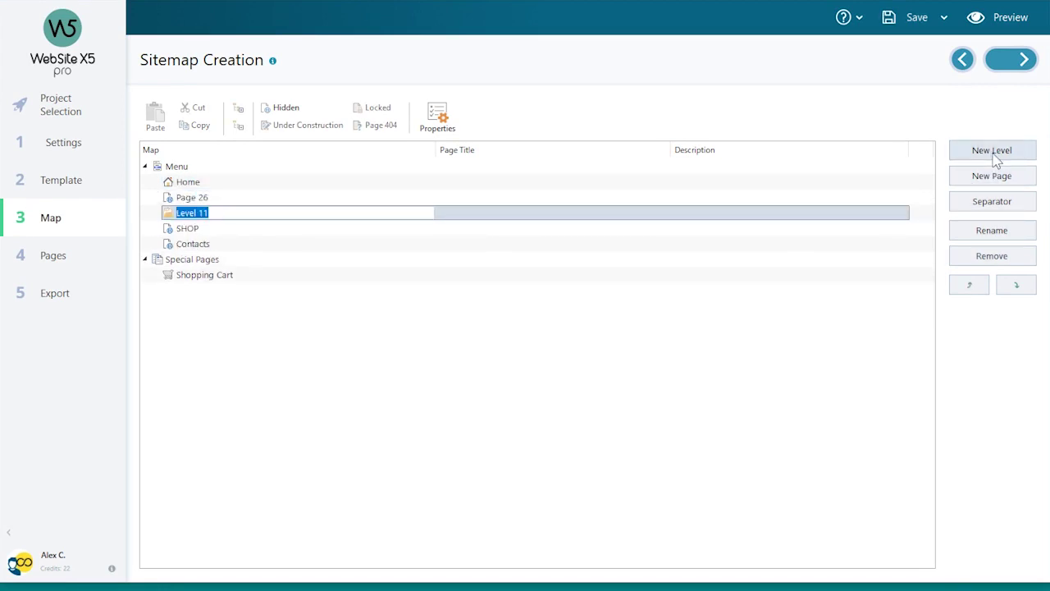
click(993, 183)
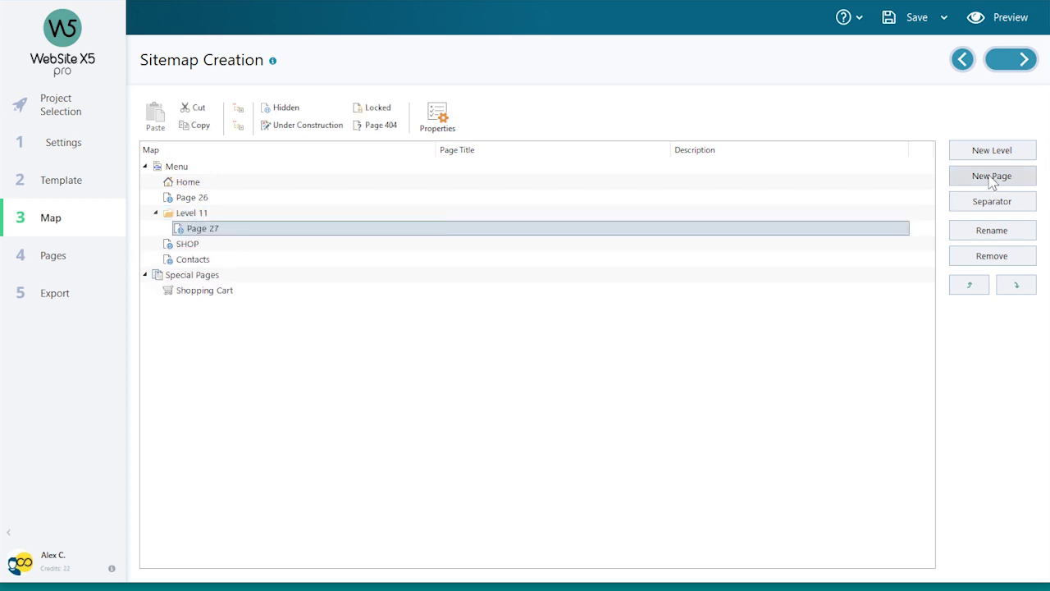
click(993, 184)
Move Page 26 into Level 11 and request removal of Page 28
click(185, 202)
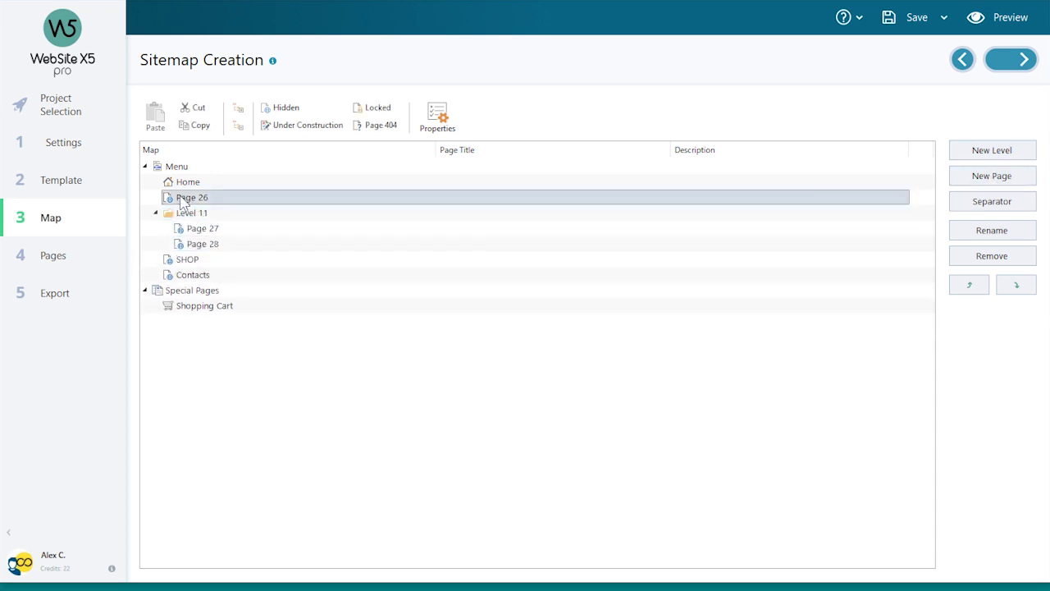
drag(170, 203, 187, 223)
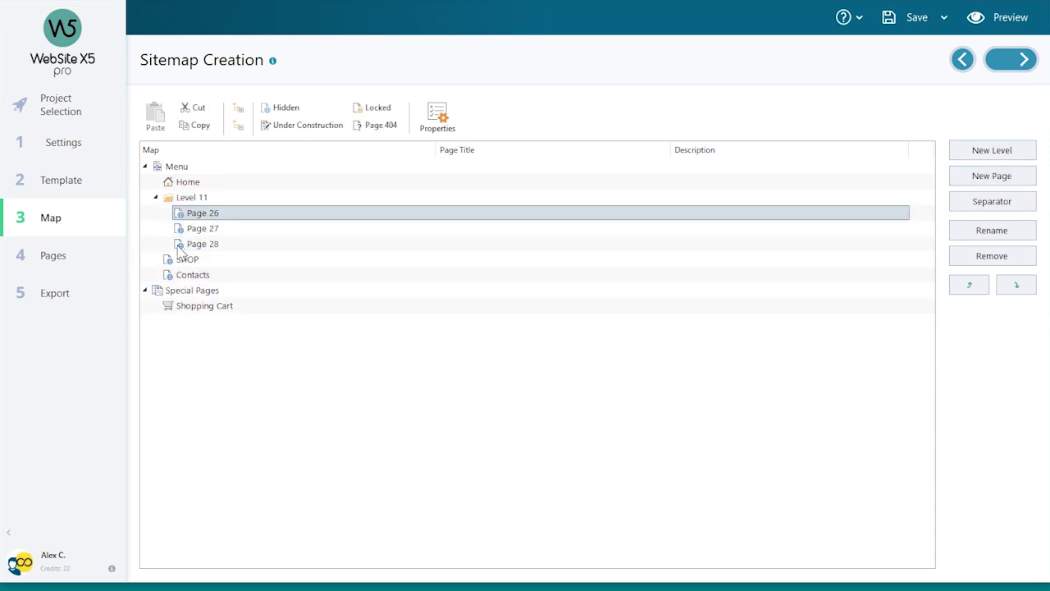
click(181, 246)
click(976, 258)
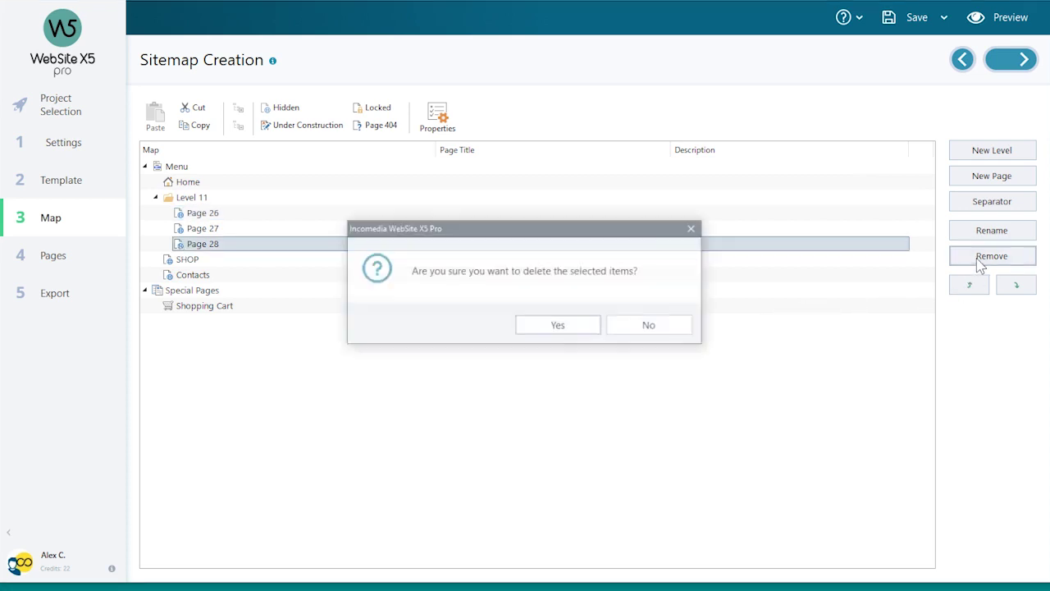
Confirm deleting Page 28, then preview Home and Level 11 > Page 26 before closing
click(572, 326)
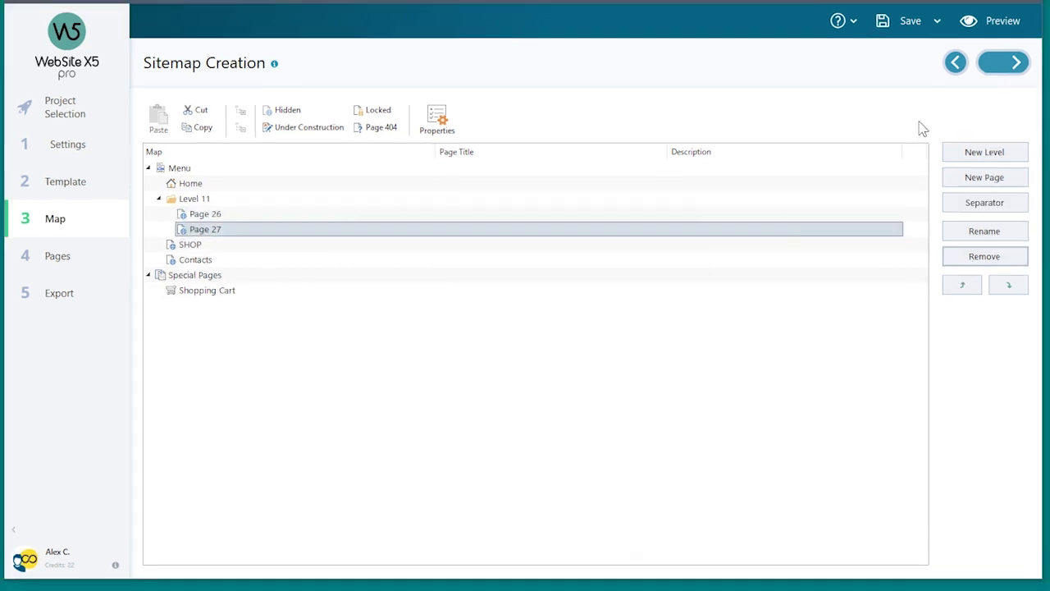
click(1005, 17)
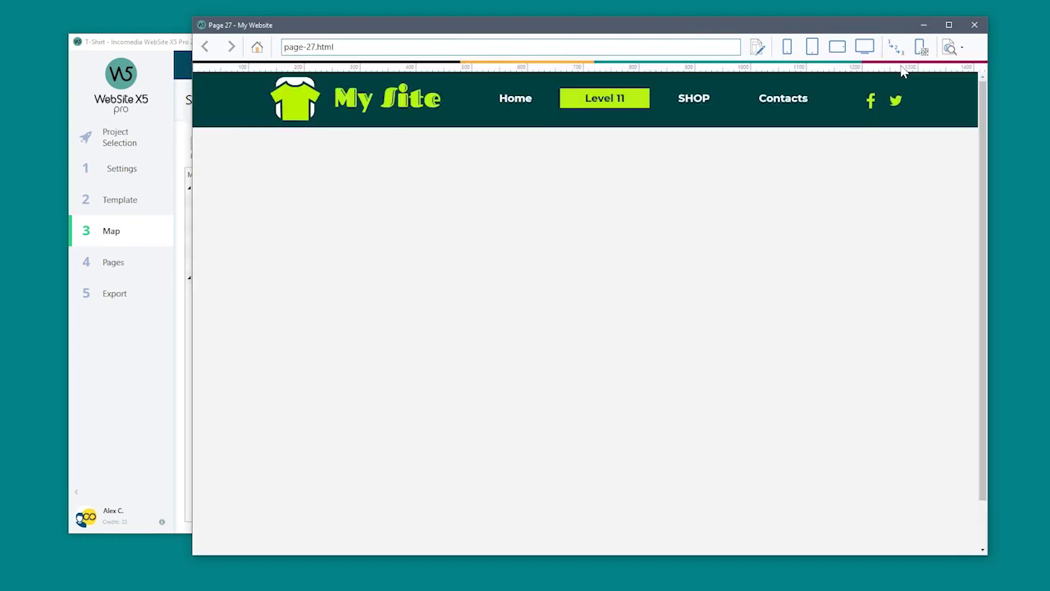
mouse_move(605, 99)
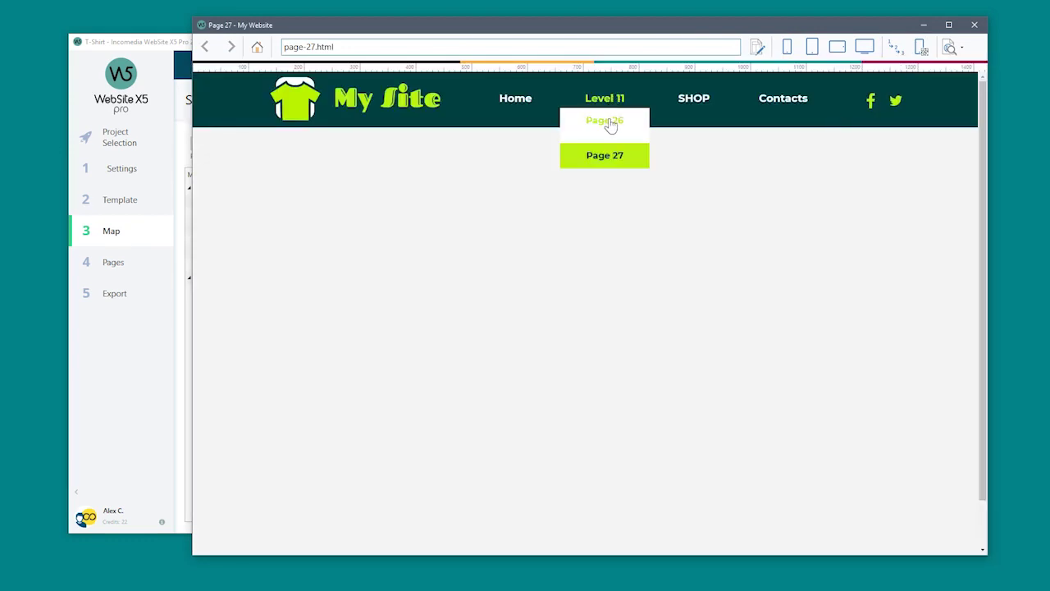
click(518, 99)
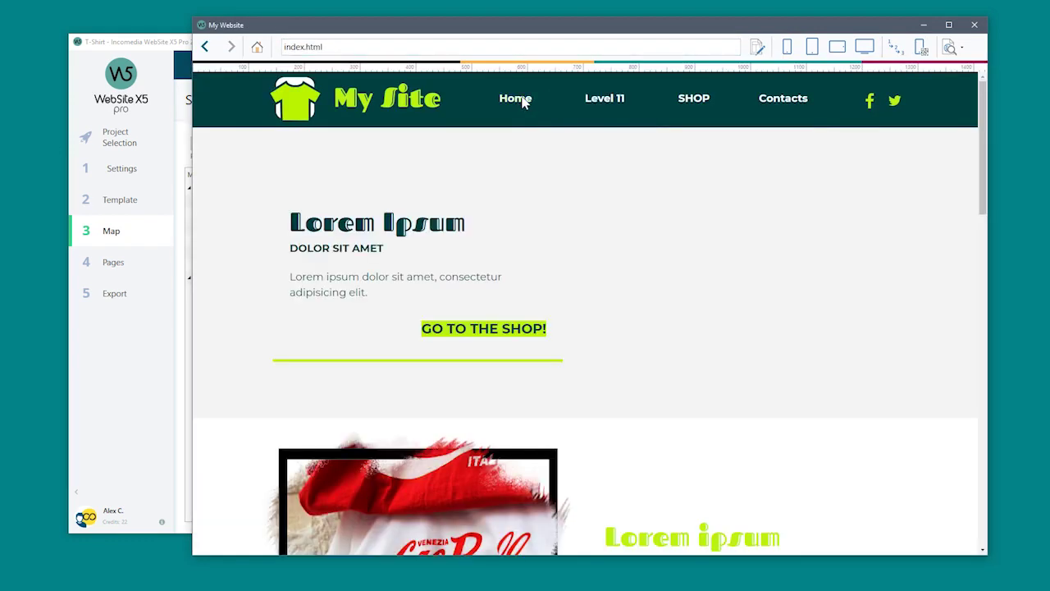
mouse_move(604, 98)
click(607, 123)
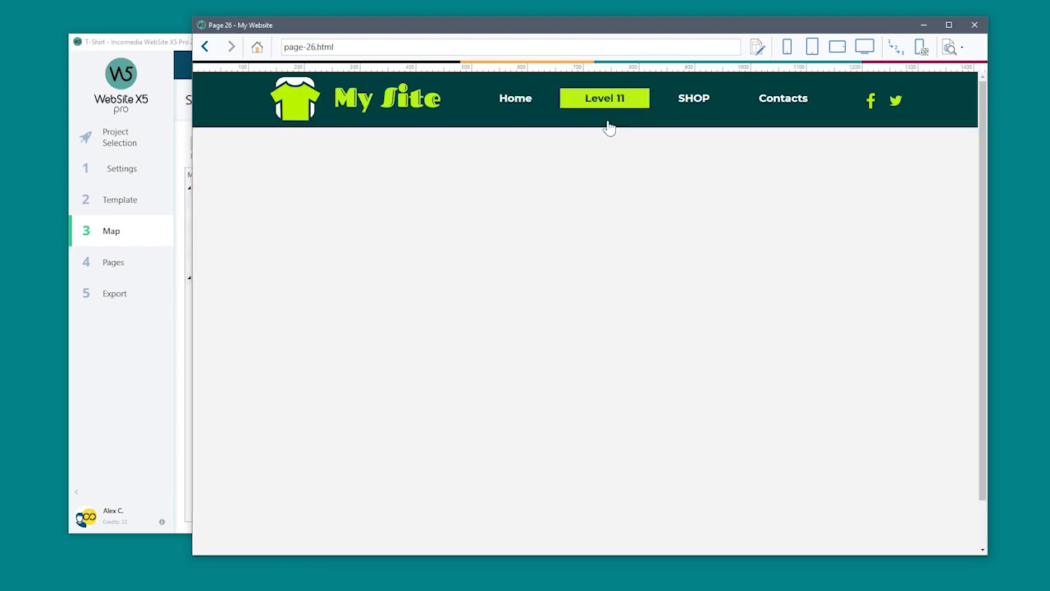
click(975, 25)
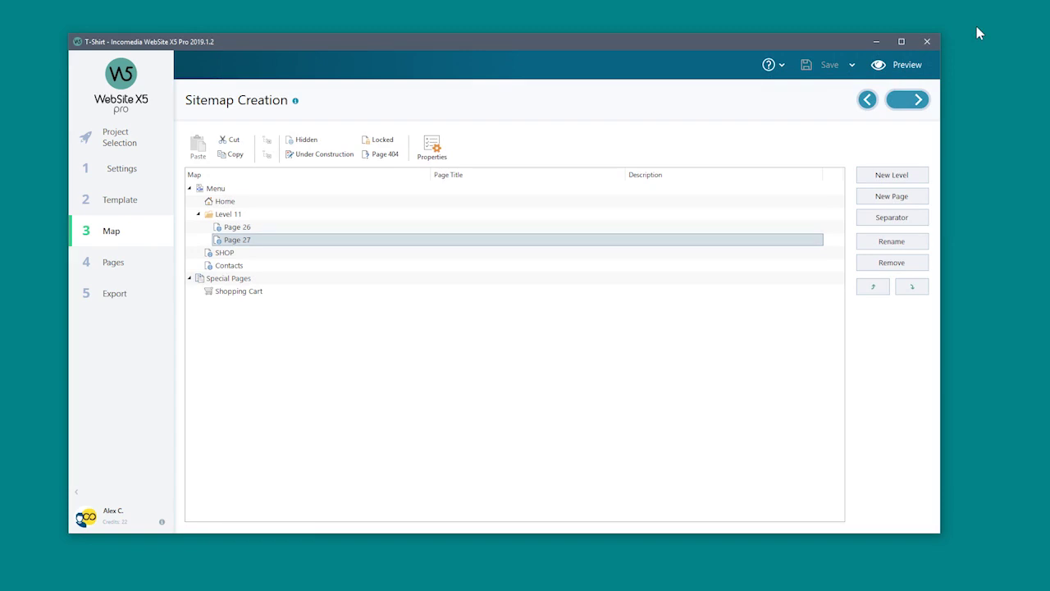
Open Page 27 in Page Creation and place a Text object in the top-right cell
double_click(222, 240)
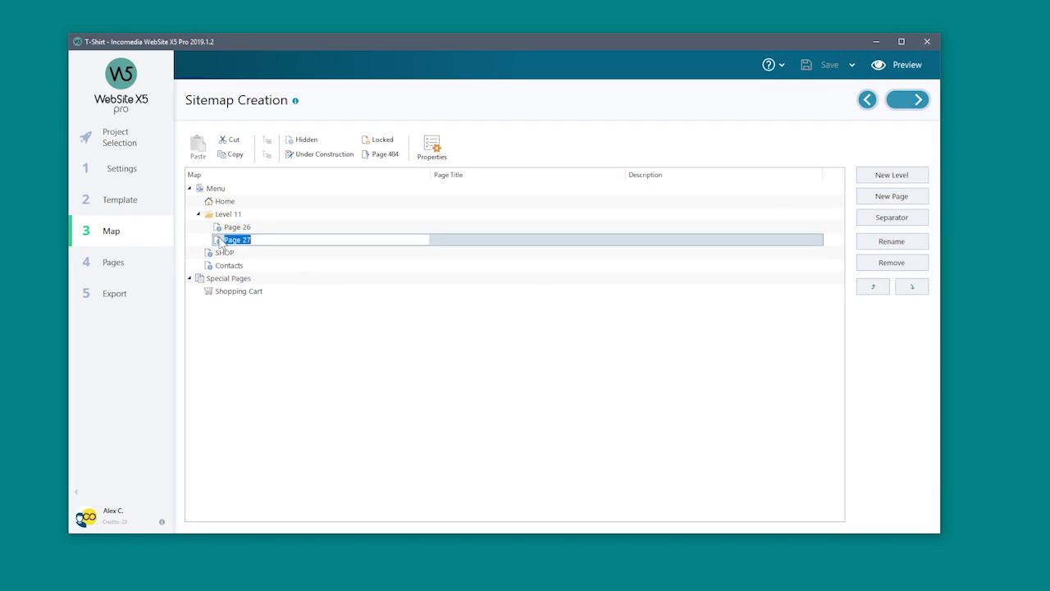
click(907, 96)
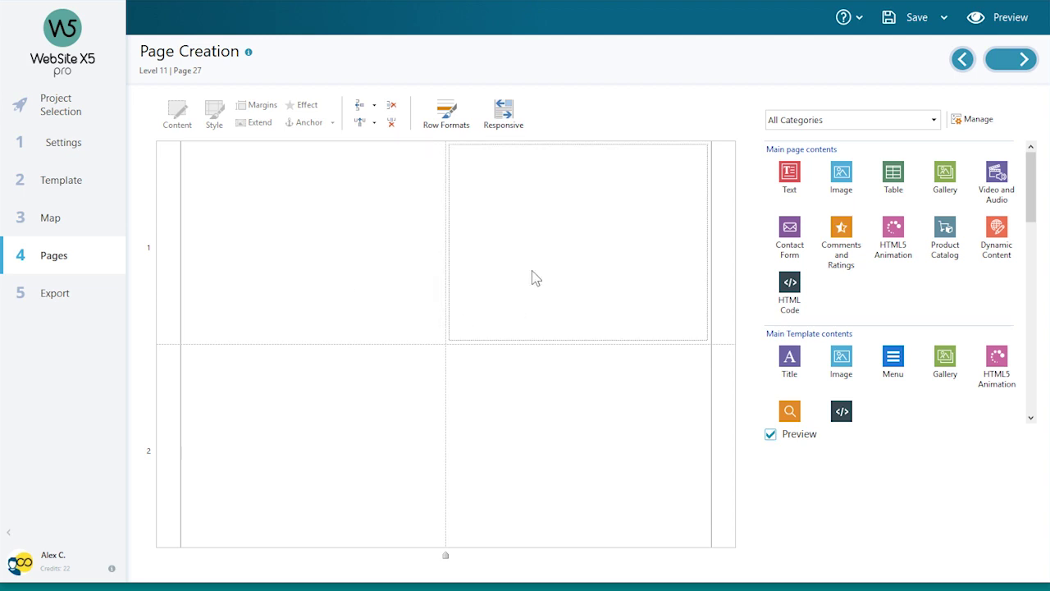
mouse_move(1032, 169)
mouse_down()
mouse_move(1034, 228)
mouse_move(1033, 167)
mouse_up()
drag(790, 172, 584, 219)
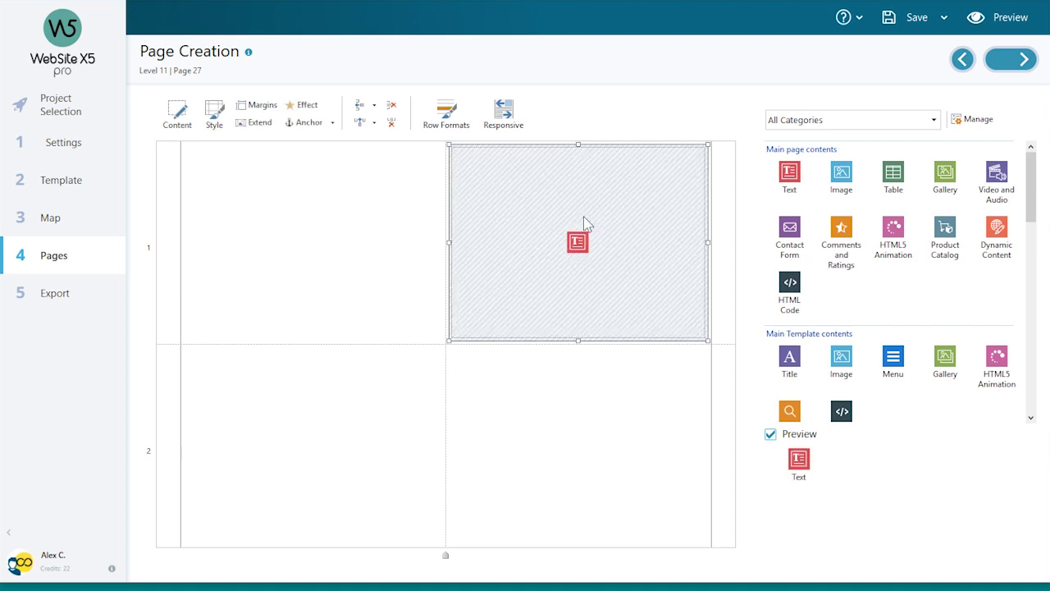
Insert a grid column and stretch the Text object across the whole first row
click(358, 243)
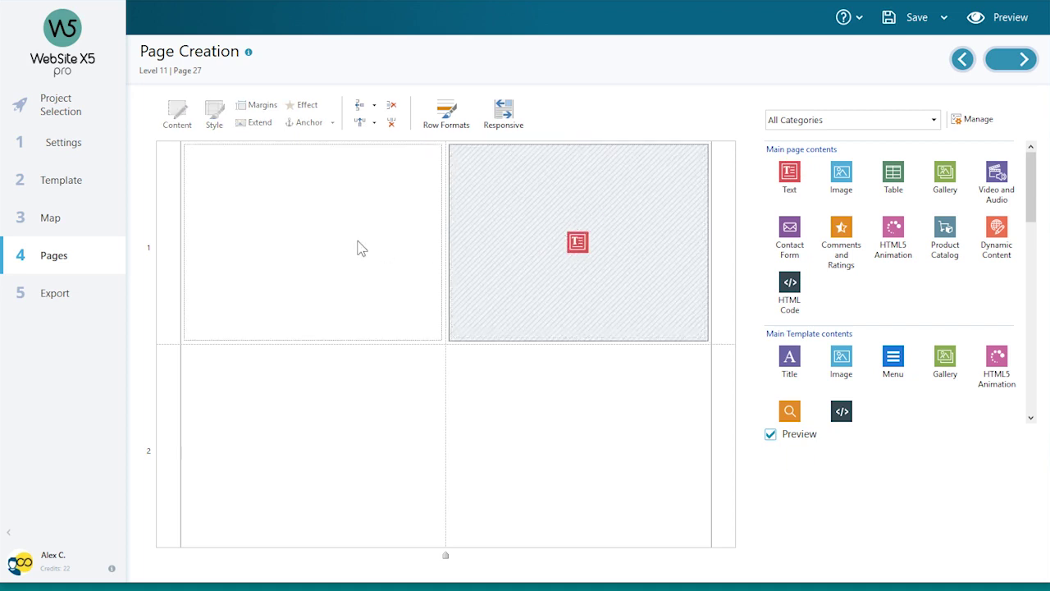
click(366, 123)
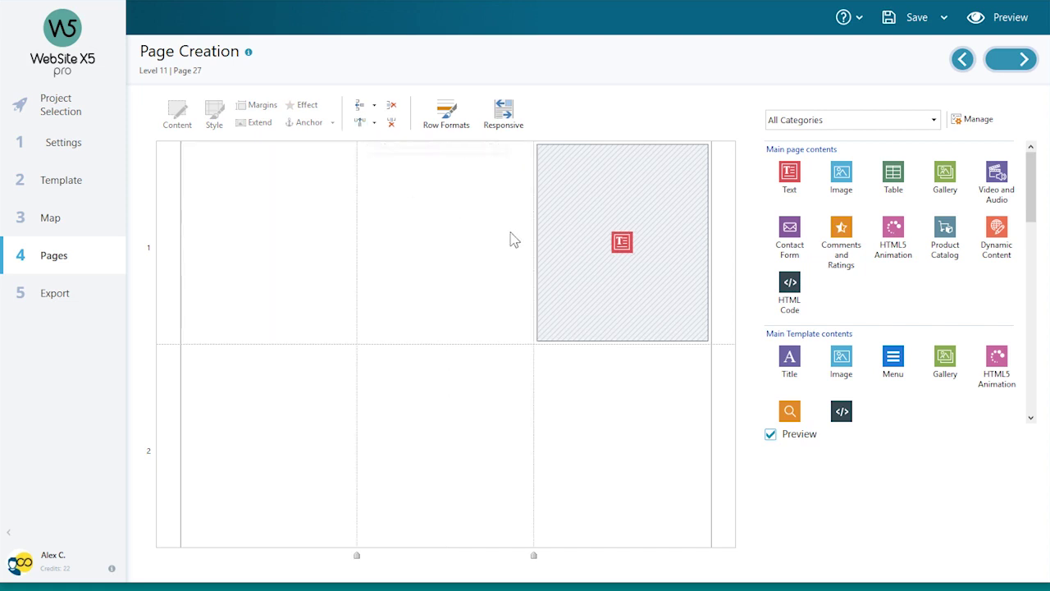
click(561, 218)
drag(537, 241, 187, 242)
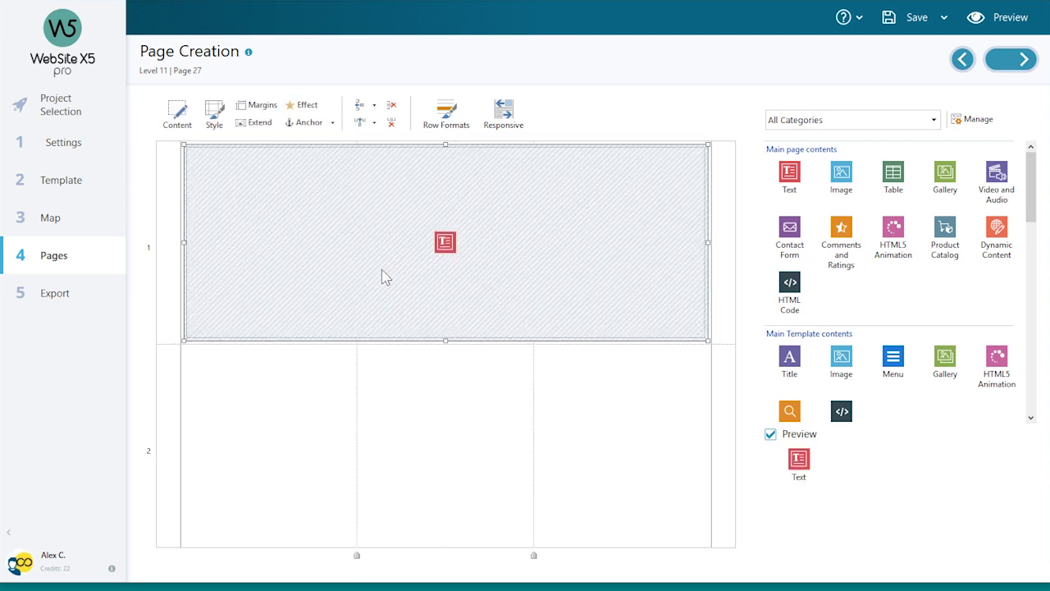
Paste a lorem ipsum paragraph, make 'My Website' a heading, and center all the text
double_click(444, 244)
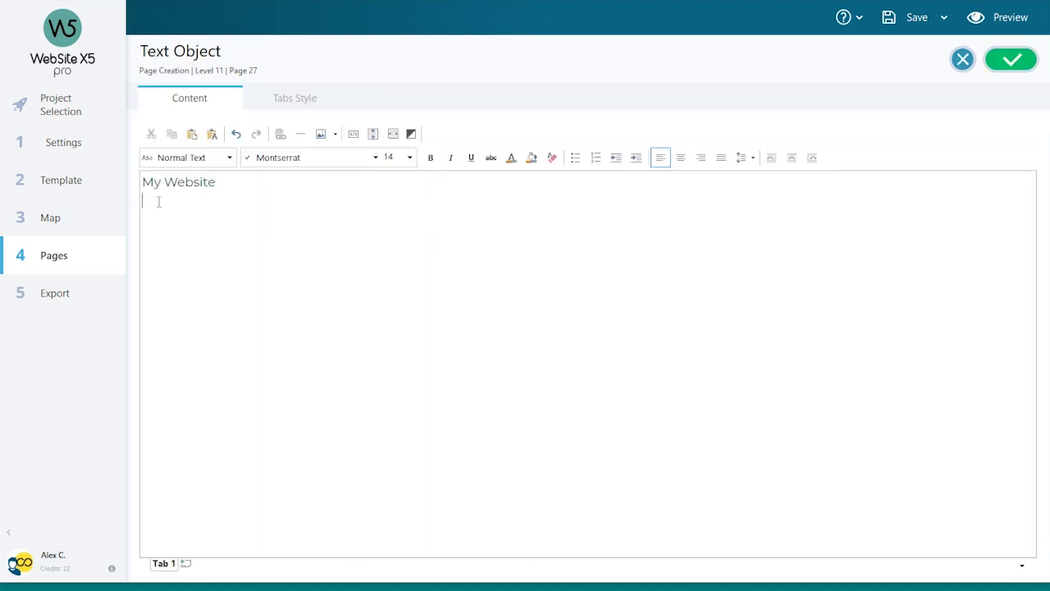
text(Risus quis varius quam quisque id diam. Amet mauris commodo quis imperdiet massa tincidunt nunc pulvinar sapien. Pulvinar pellentesque habitant morbi tristique. Pellentesque pulvinar pellentesque habitant morbi tristique senectus et netus. Aliquet risus feugiat in ante. Semper eget duis at tellus at. Habitasse platea dictumst quisque sagittis purus.)
drag(173, 180, 142, 181)
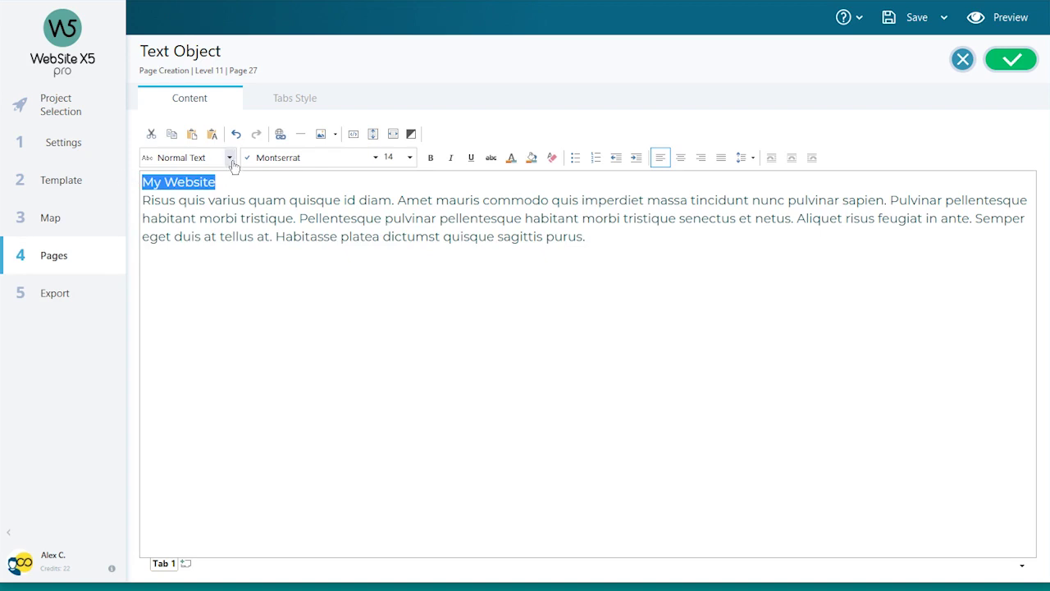
click(227, 157)
click(197, 192)
shift+click(647, 256)
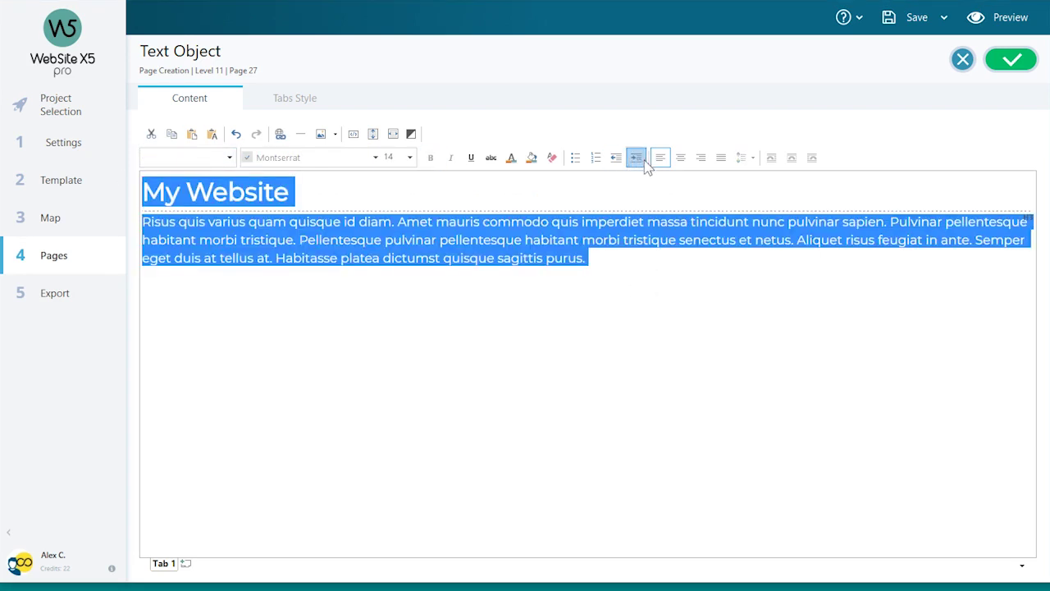
click(675, 161)
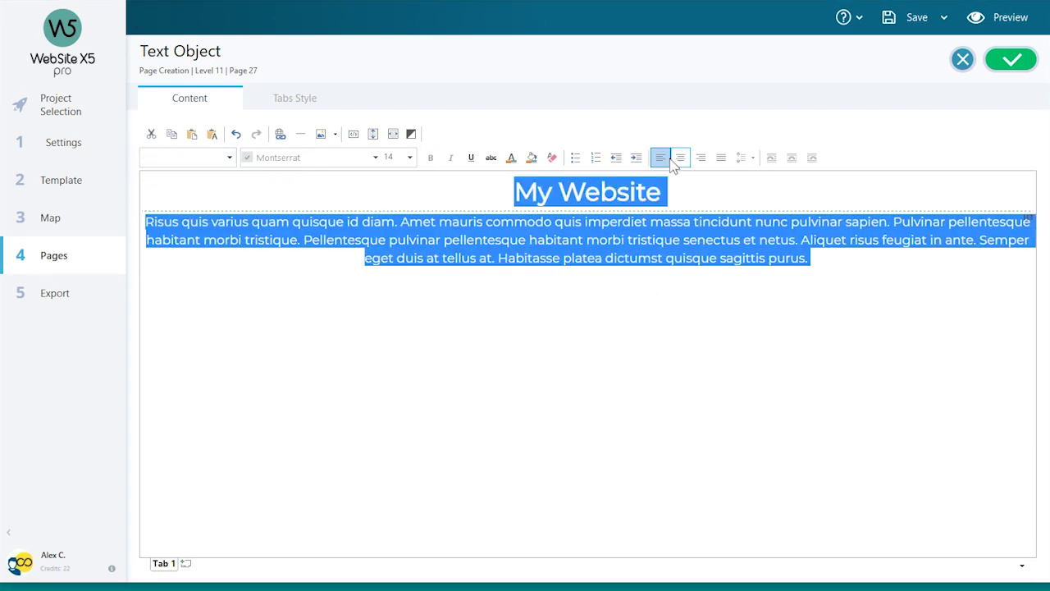
click(828, 260)
Place a gallery in row 2 and add six T-shirt photos to it
click(1016, 63)
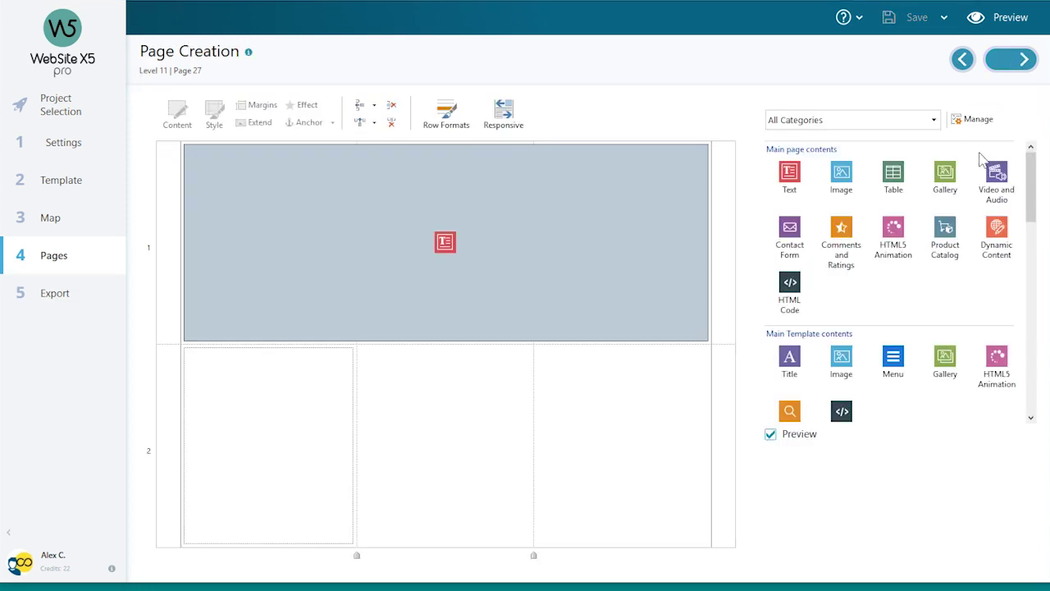
drag(935, 177, 525, 443)
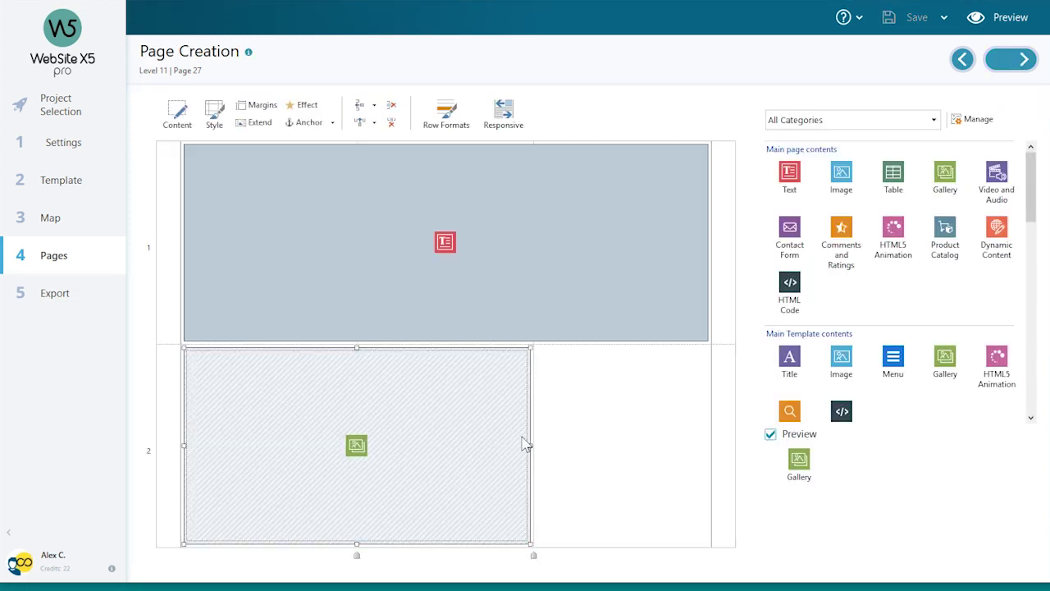
double_click(453, 453)
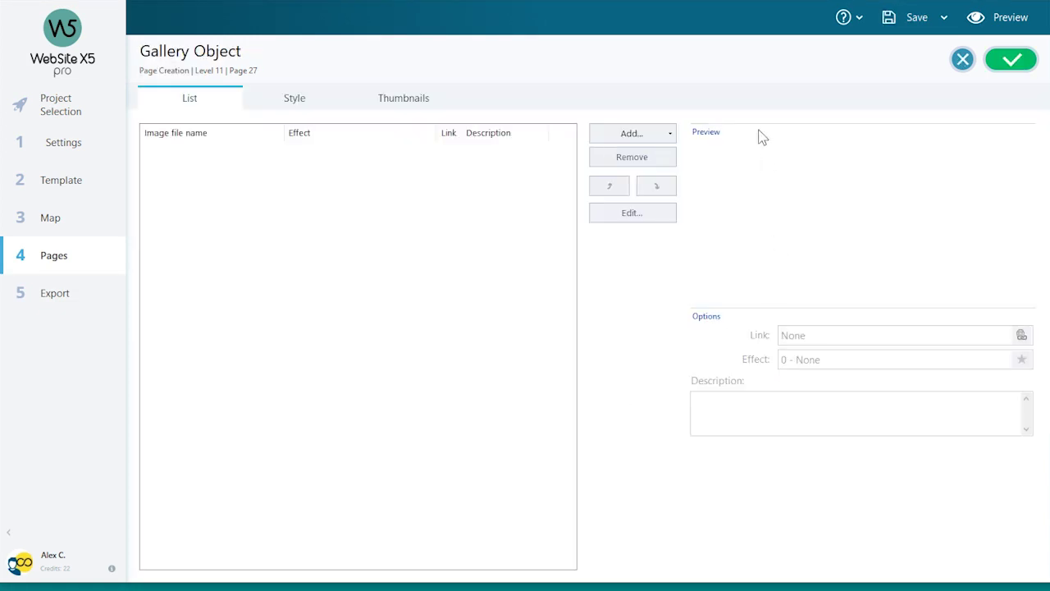
click(632, 134)
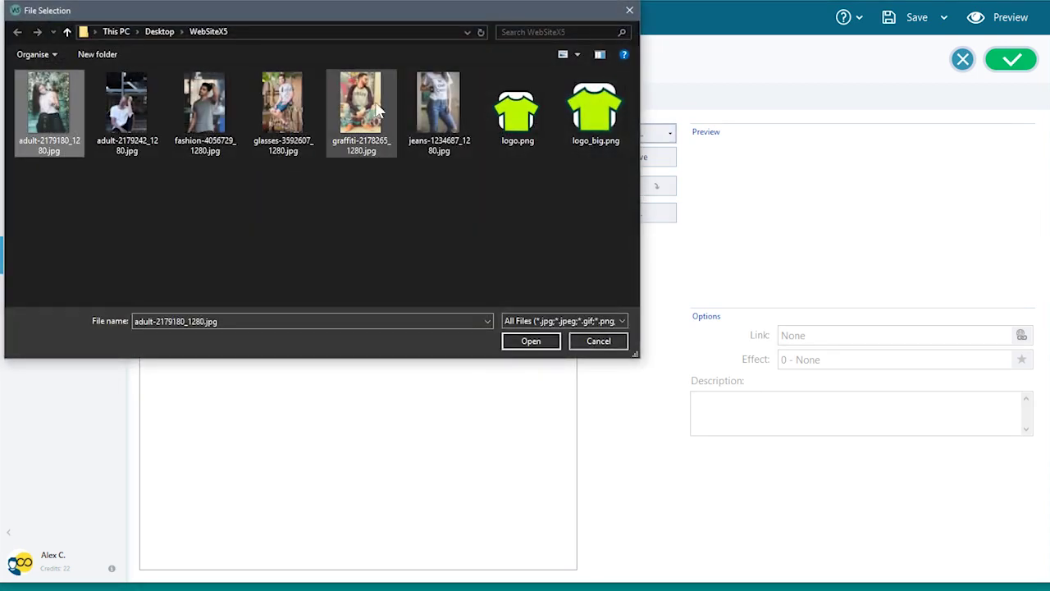
shift+click(441, 108)
click(539, 343)
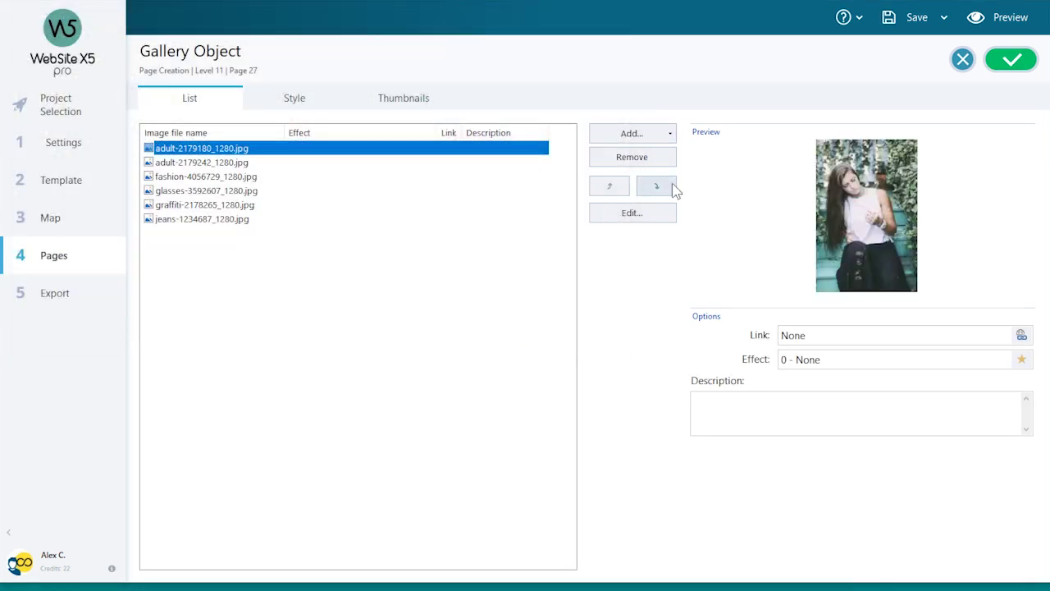
Browse the online image library, then leave it without adding anything
click(671, 133)
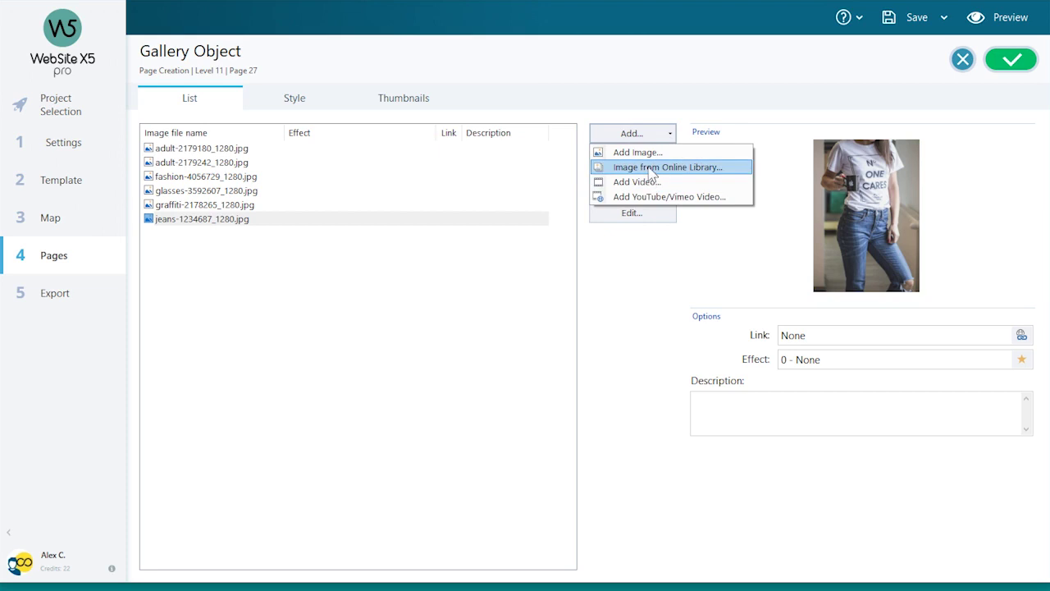
click(652, 167)
drag(770, 197, 764, 303)
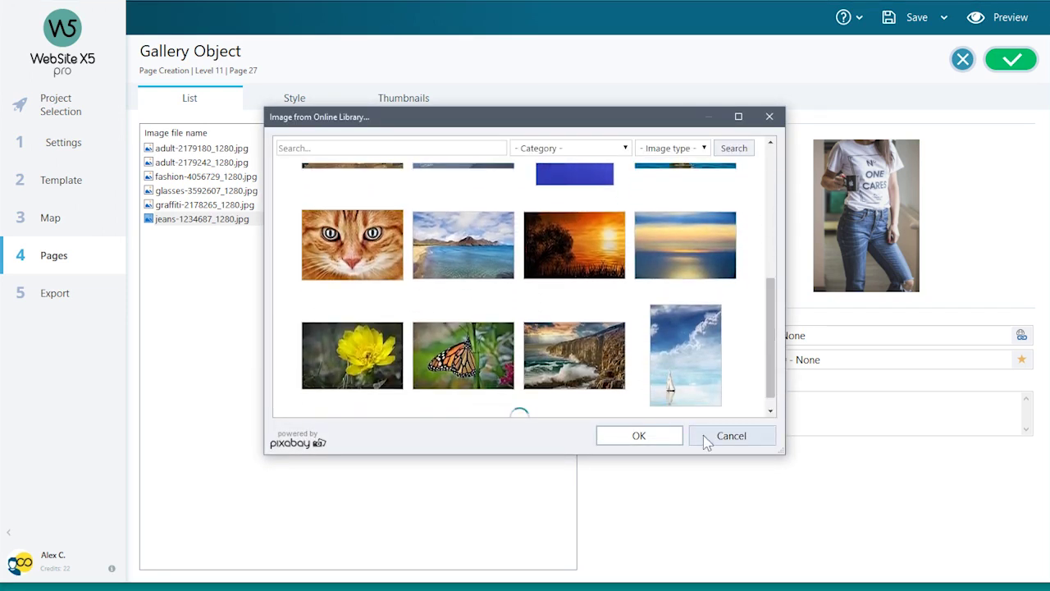
click(716, 441)
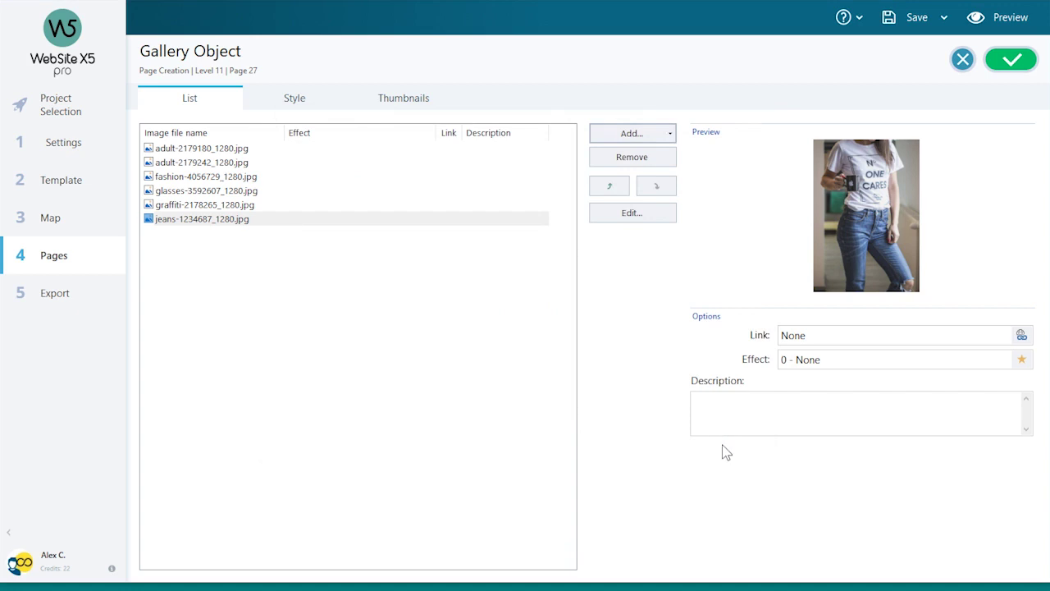
Add a YouTube video to the gallery from its pasted URL and show the Style settings
click(671, 133)
click(667, 198)
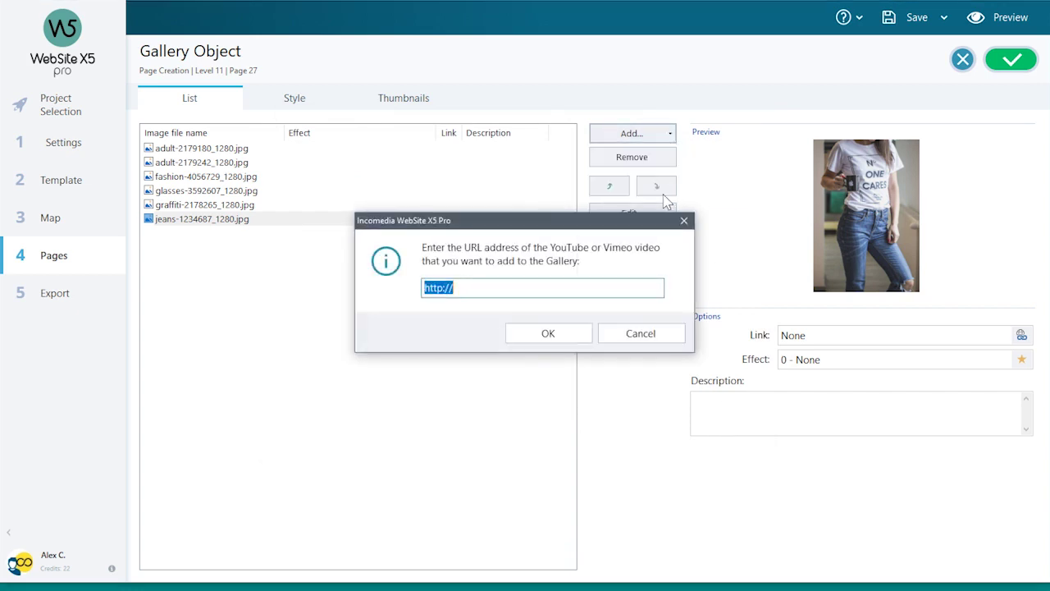
text(https://youtu.be/ahUNgsk4cEs)
click(583, 336)
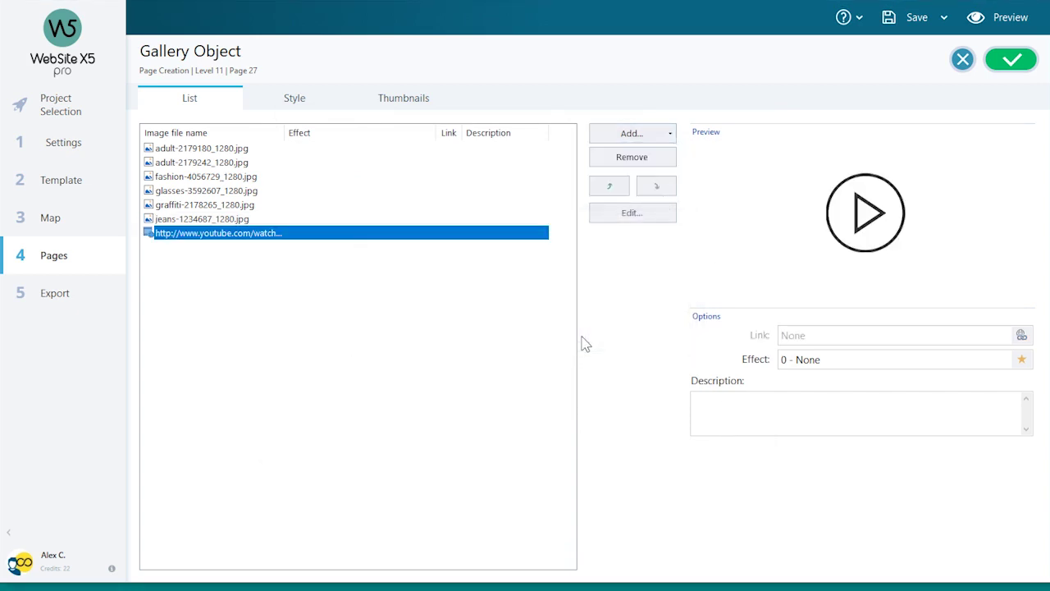
click(314, 102)
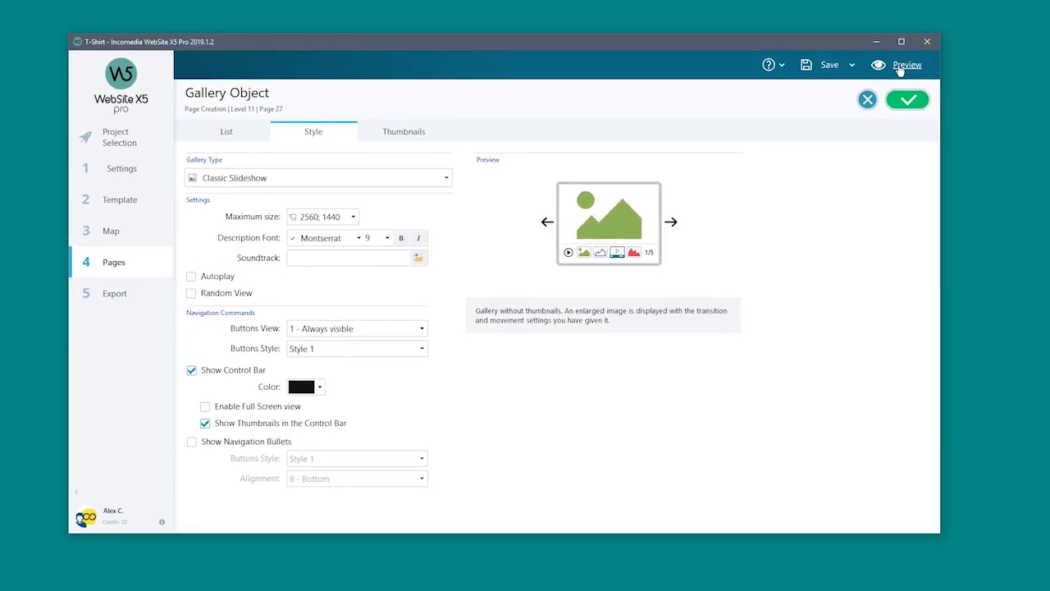
Preview the Classic Slideshow gallery, stepping through a couple of photos
click(906, 65)
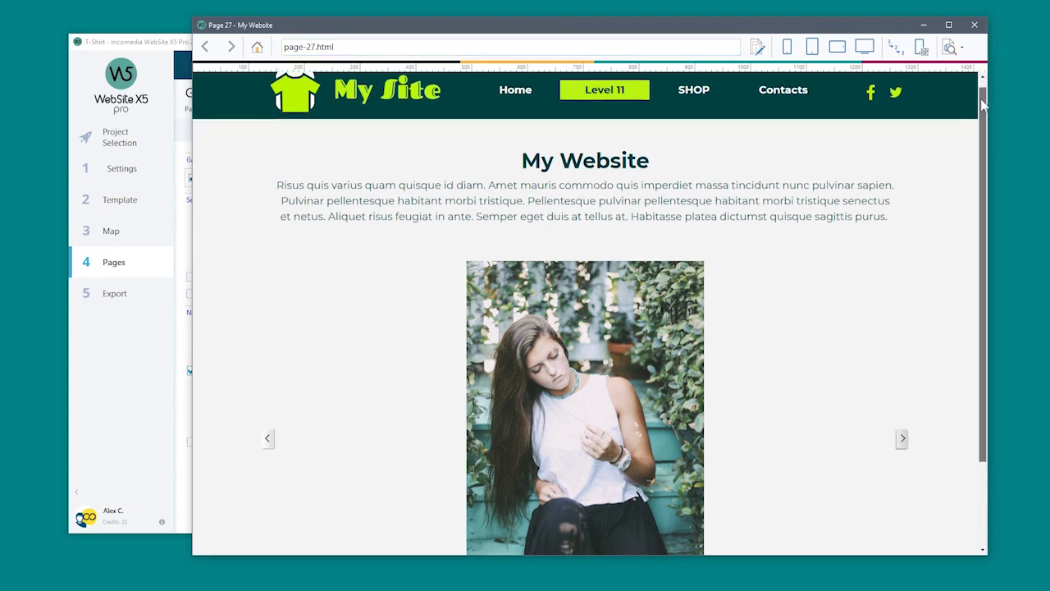
scroll(983, 102, down, 3)
click(901, 332)
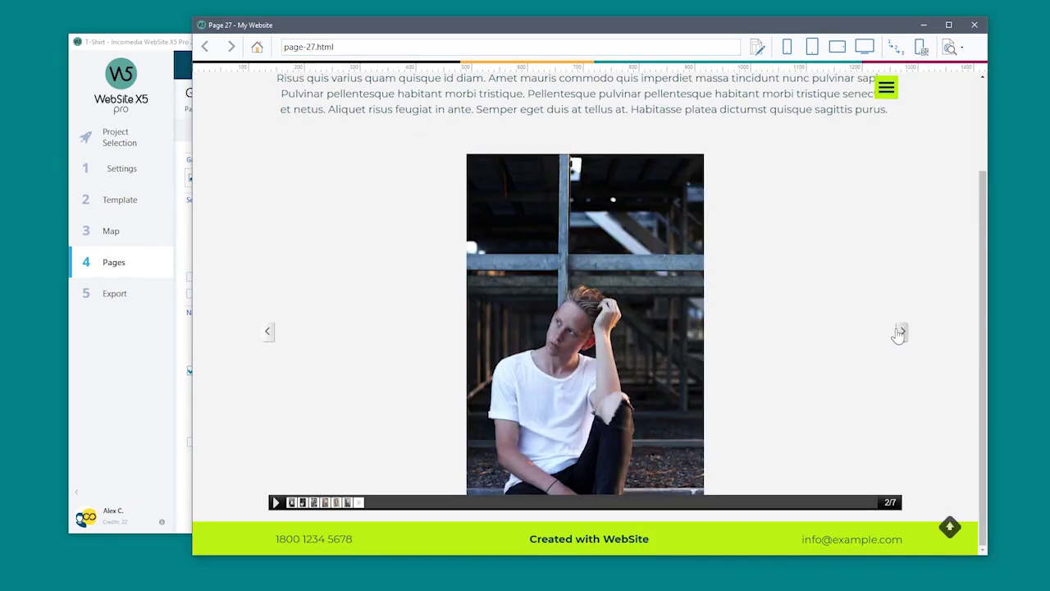
click(899, 333)
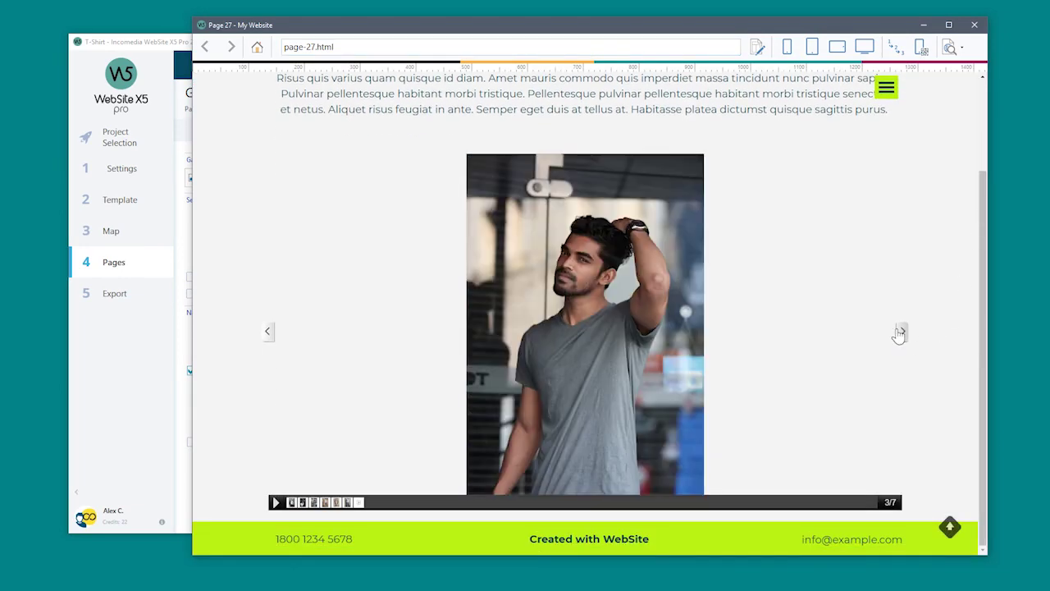
click(976, 27)
Switch the gallery type to Thumbnails per frame and preview it, enlarging one thumbnail
click(334, 154)
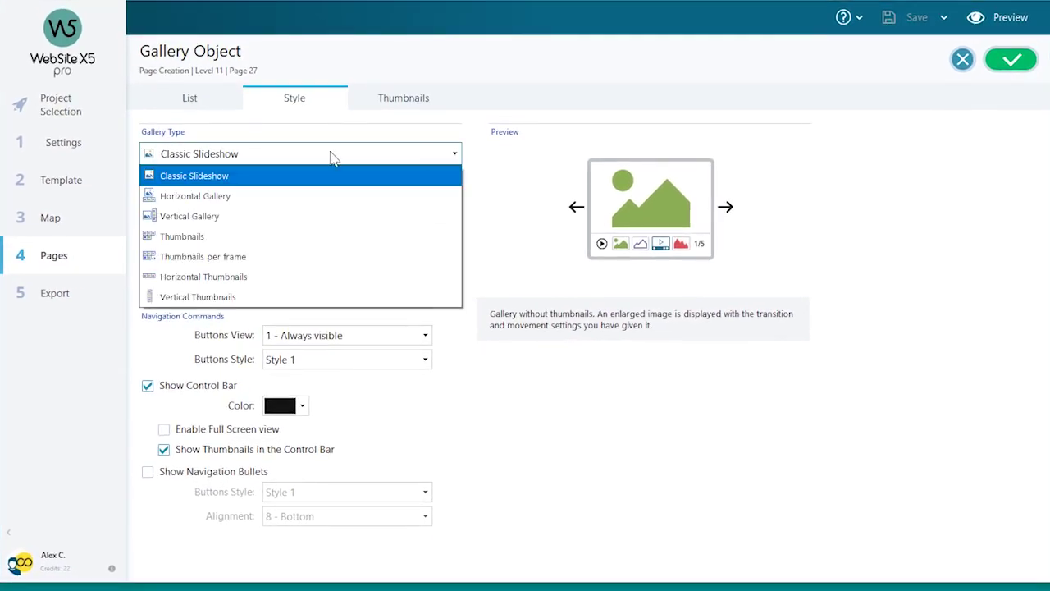
click(218, 256)
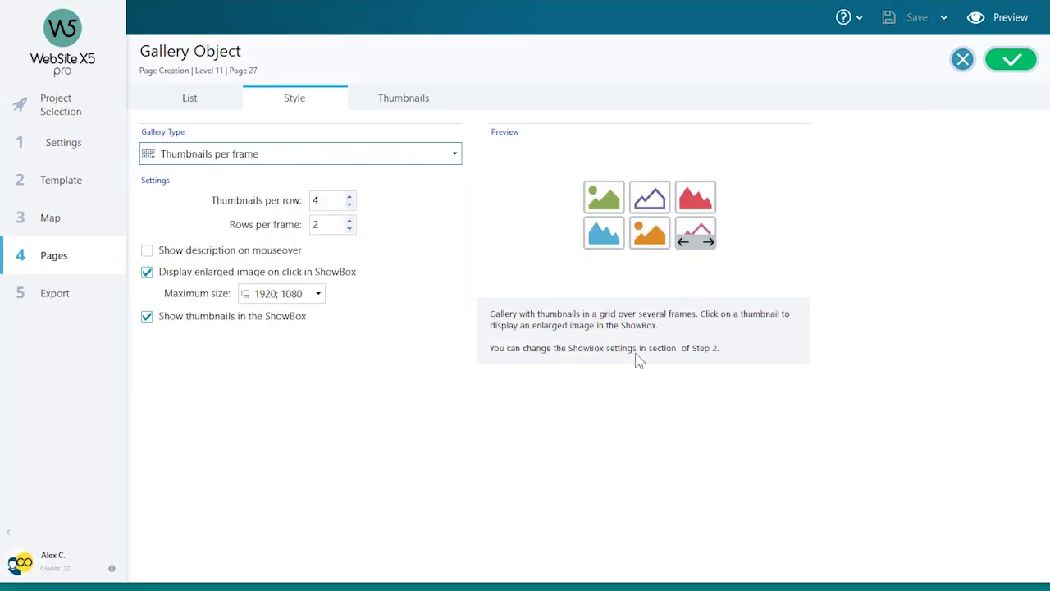
click(894, 66)
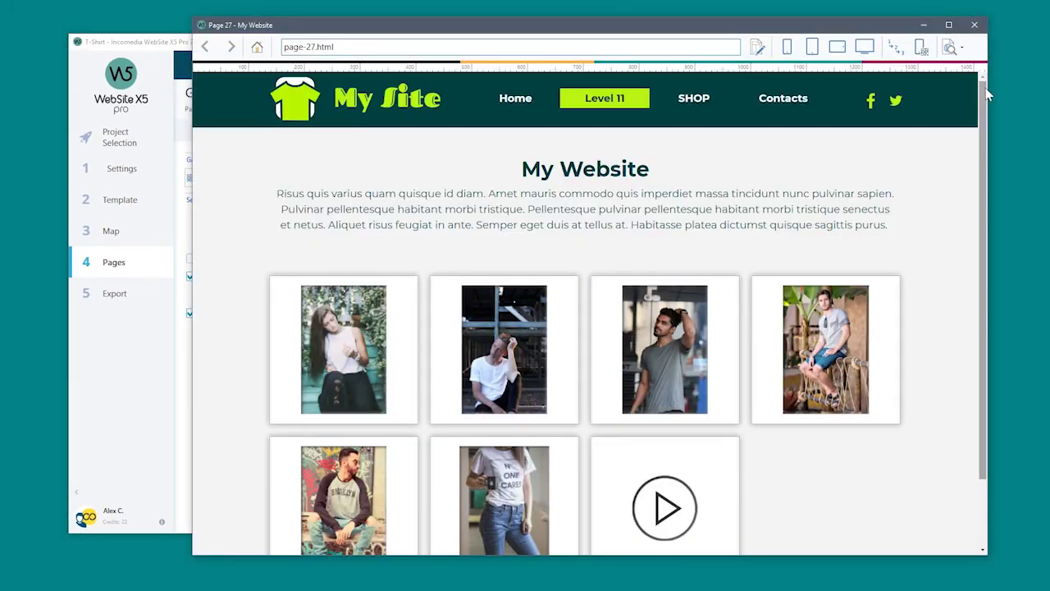
scroll(969, 189, down, 3)
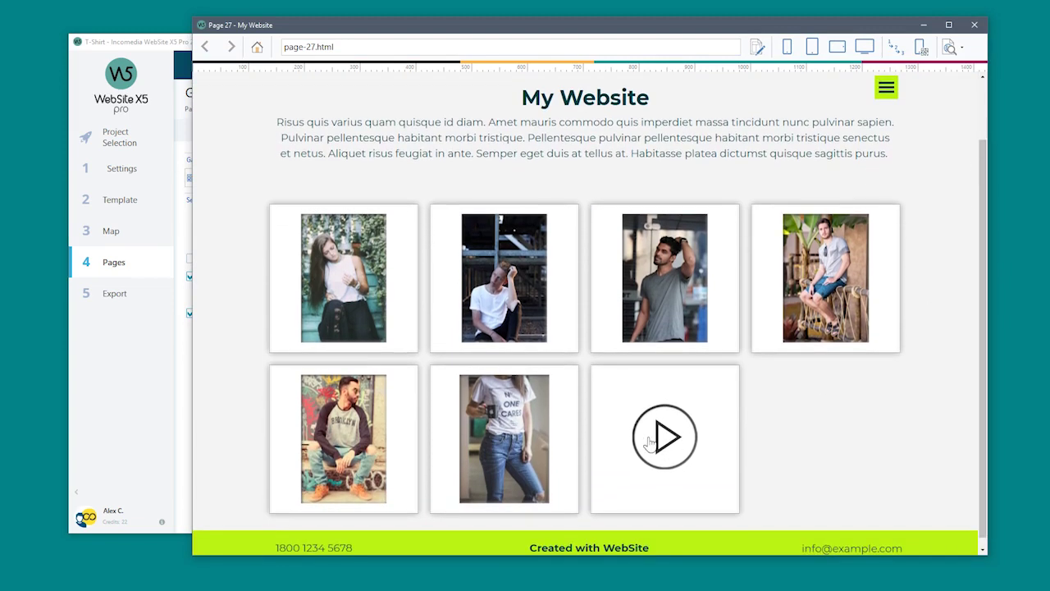
click(512, 430)
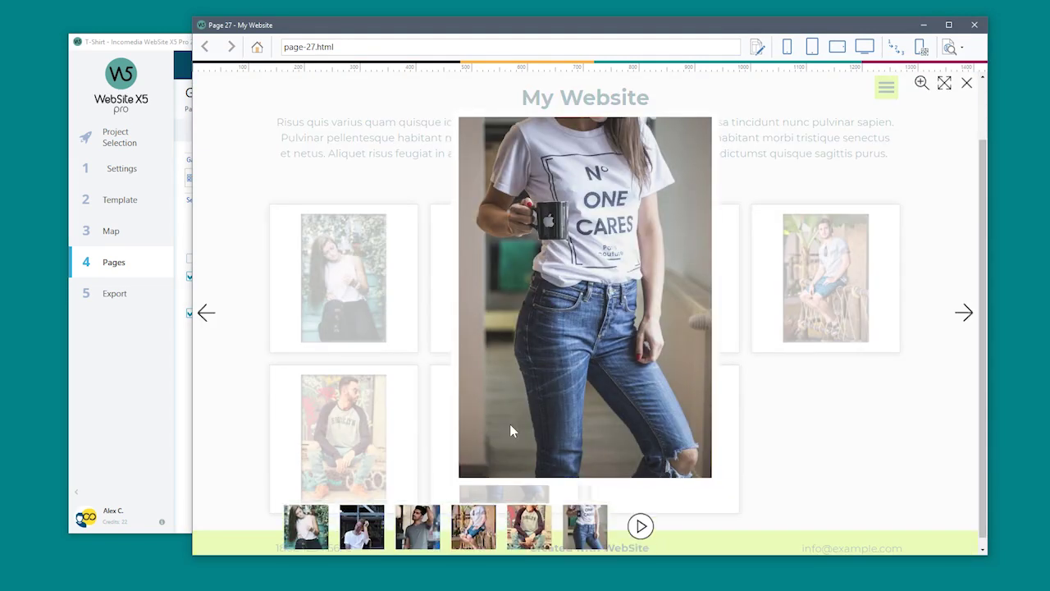
click(970, 86)
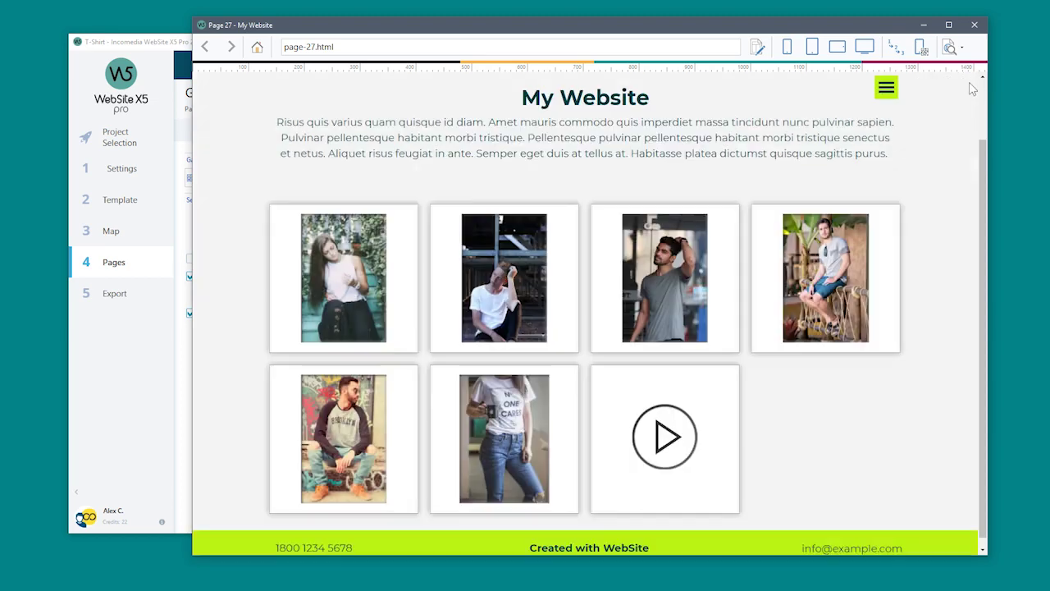
click(974, 27)
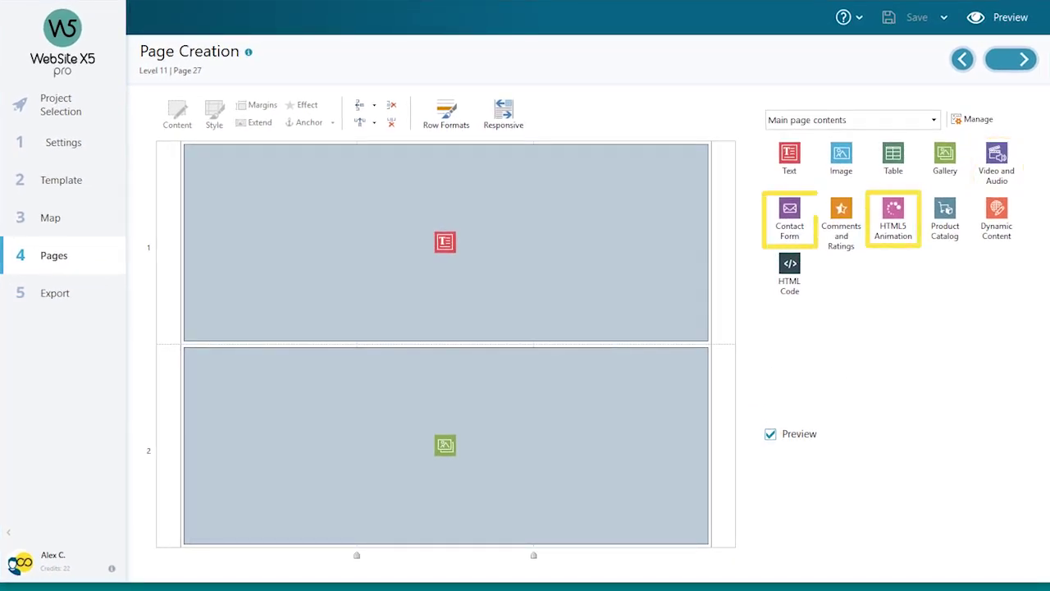
Browse the Objects Management catalogue, then return to the Level 11 page layout
click(973, 121)
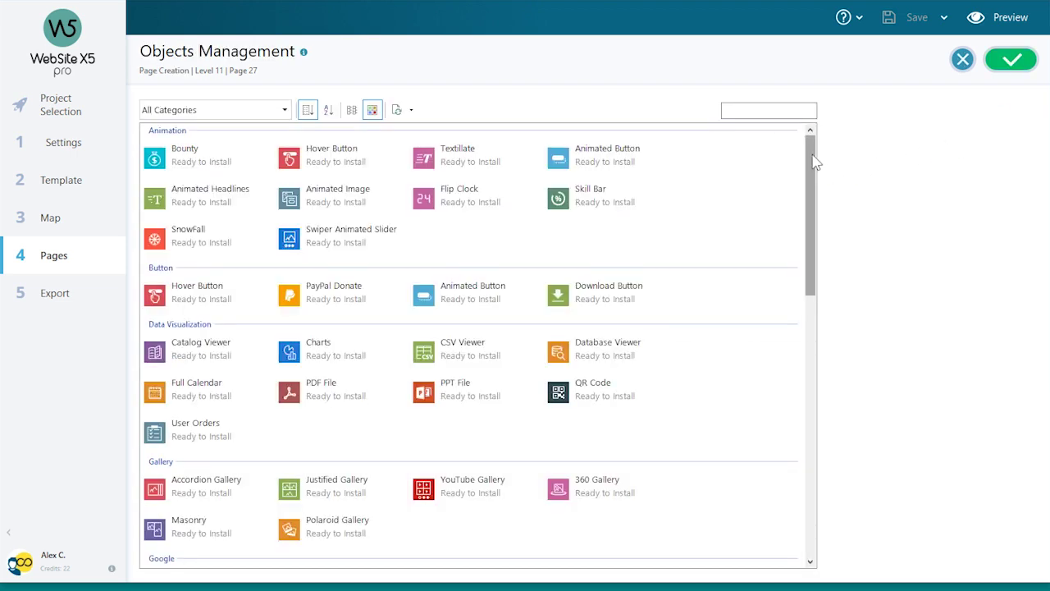
mouse_move(807, 164)
mouse_down()
mouse_move(806, 209)
mouse_move(774, 304)
mouse_up()
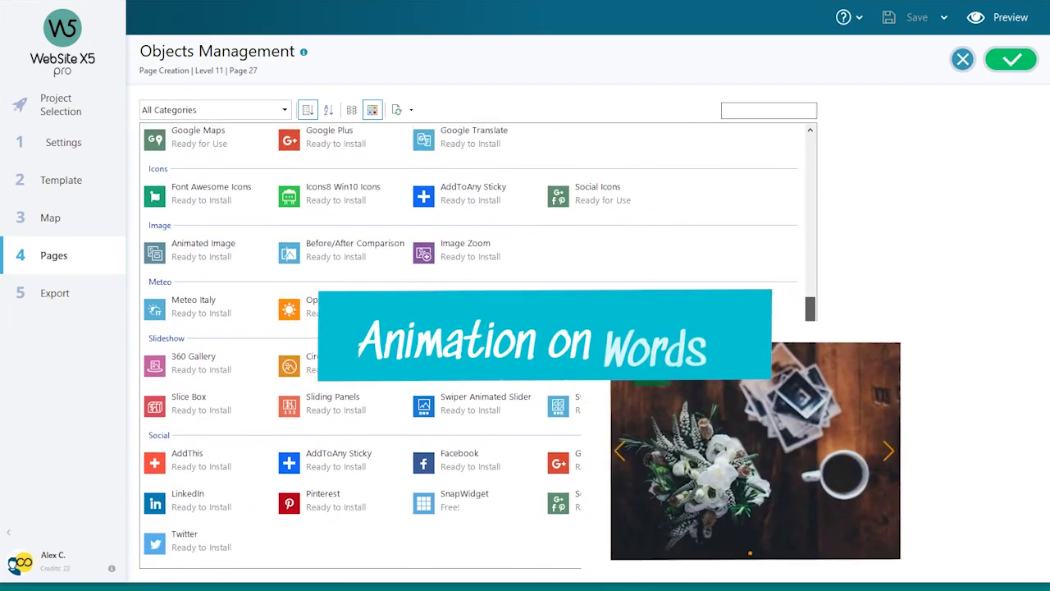
drag(774, 303, 775, 336)
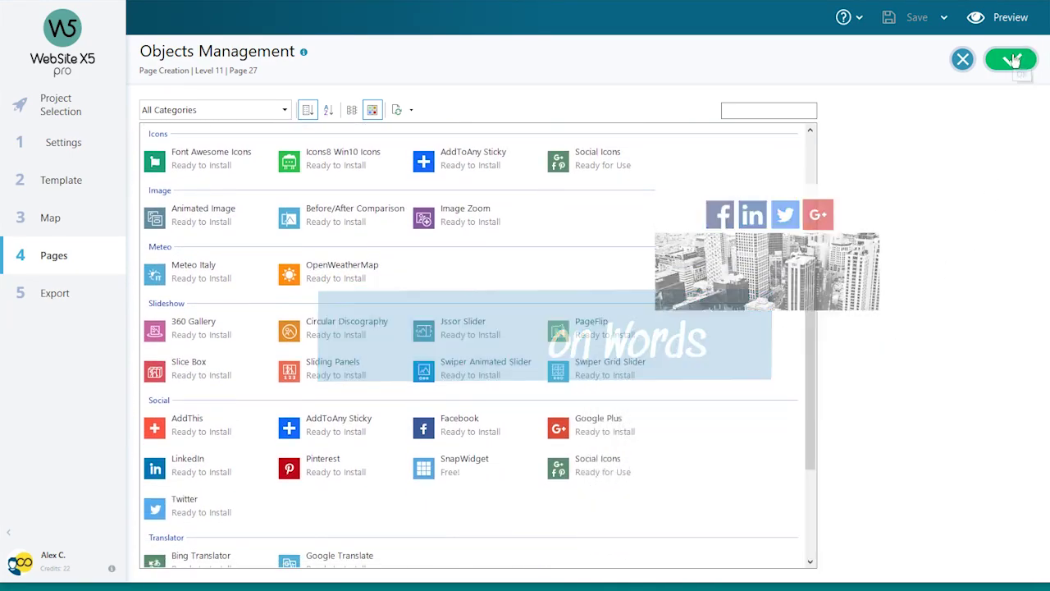
click(1018, 59)
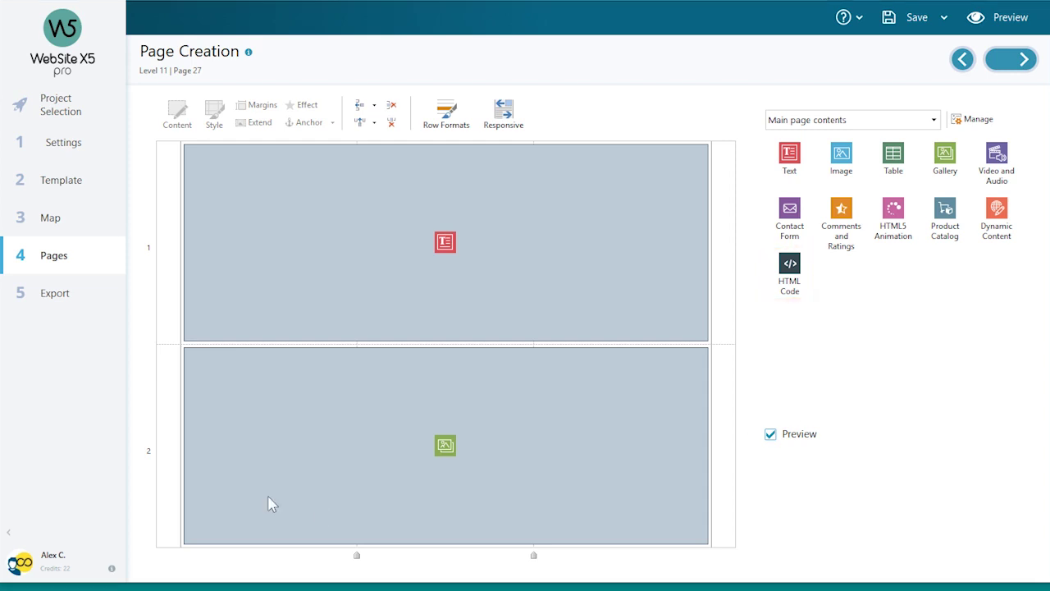
Export the site by uploading the website to the internet
click(59, 301)
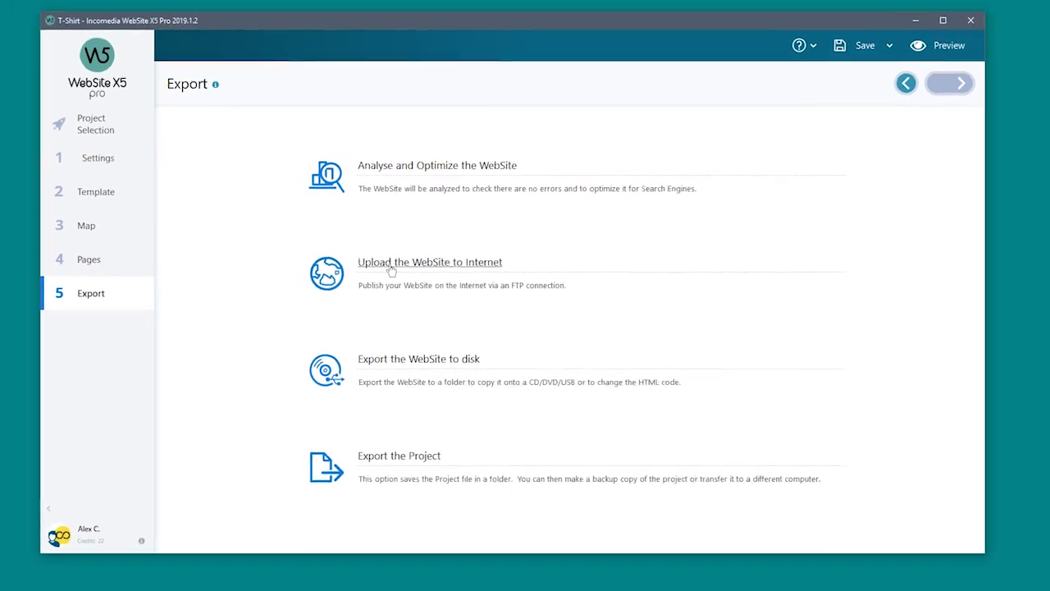
click(312, 275)
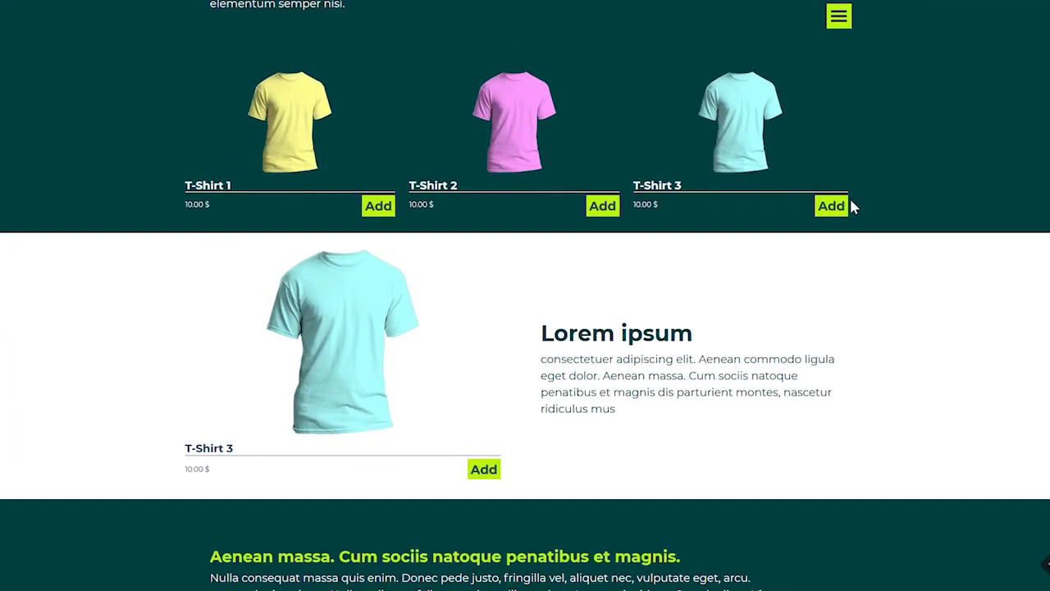
Add T-Shirt 3 at 10.00 $ to the cart on the published shop page
click(832, 206)
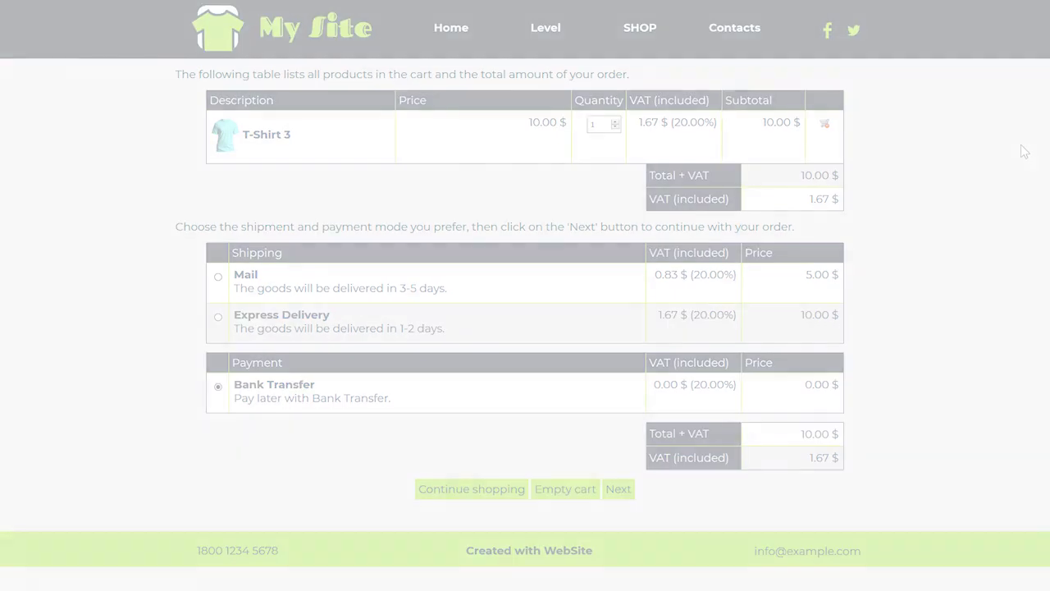